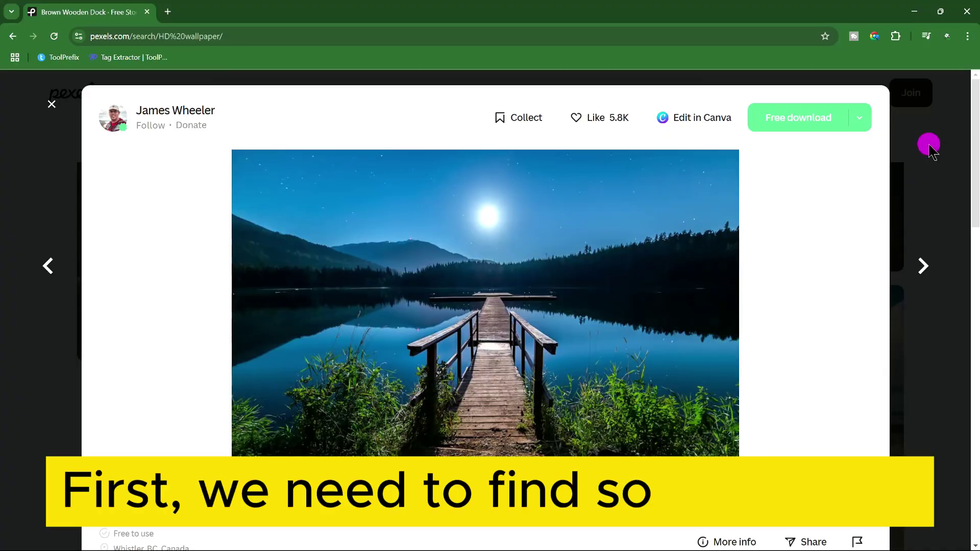
Find the photo of a wet road between autumn trees in the Pexels HD wallpaper results, open it and copy the image.
{"action": "left_click", "coordinate": [929, 145]}
{"action": "scroll", "coordinate": [724, 280], "scroll_direction": "down", "scroll_amount": 15}
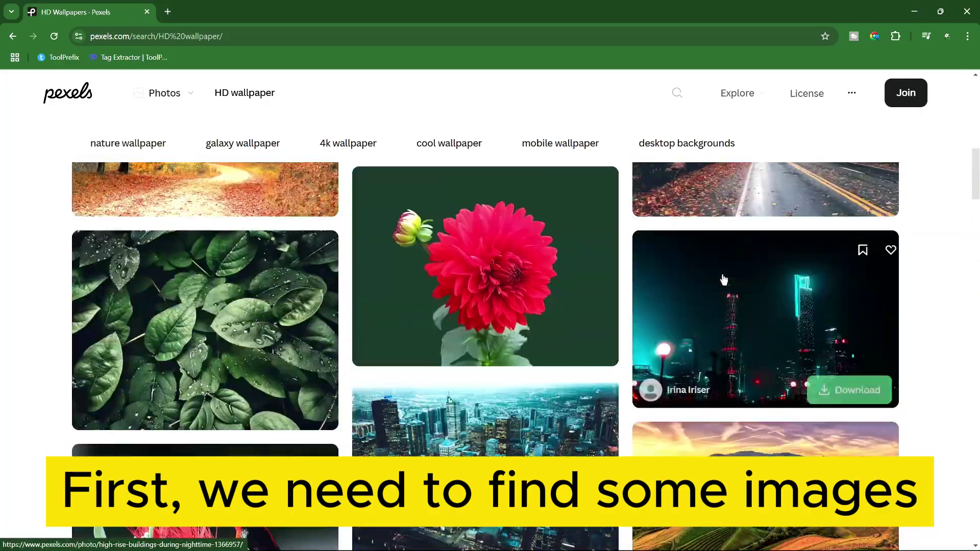
{"action": "scroll", "coordinate": [724, 280], "scroll_direction": "up", "scroll_amount": 15}
{"action": "scroll", "coordinate": [723, 280], "scroll_direction": "down", "scroll_amount": 3}
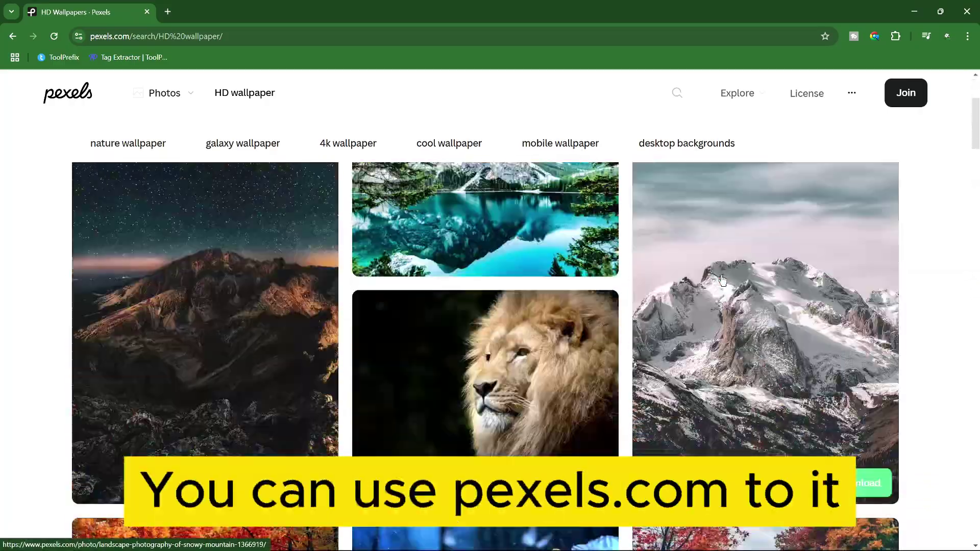
{"action": "scroll", "coordinate": [722, 281], "scroll_direction": "down", "scroll_amount": 4}
{"action": "scroll", "coordinate": [730, 290], "scroll_direction": "up", "scroll_amount": 5}
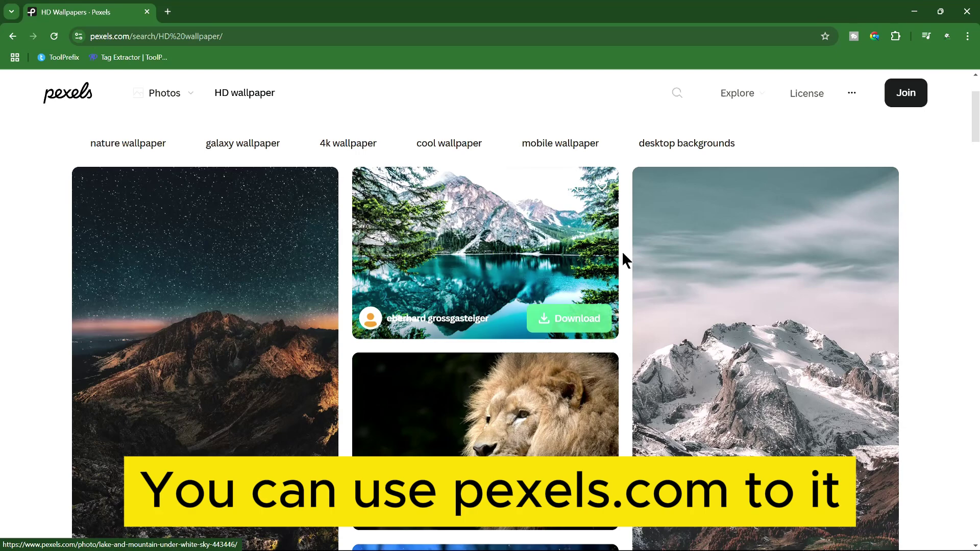
{"action": "scroll", "coordinate": [663, 271], "scroll_direction": "down", "scroll_amount": 7}
{"action": "left_click", "coordinate": [730, 283]}
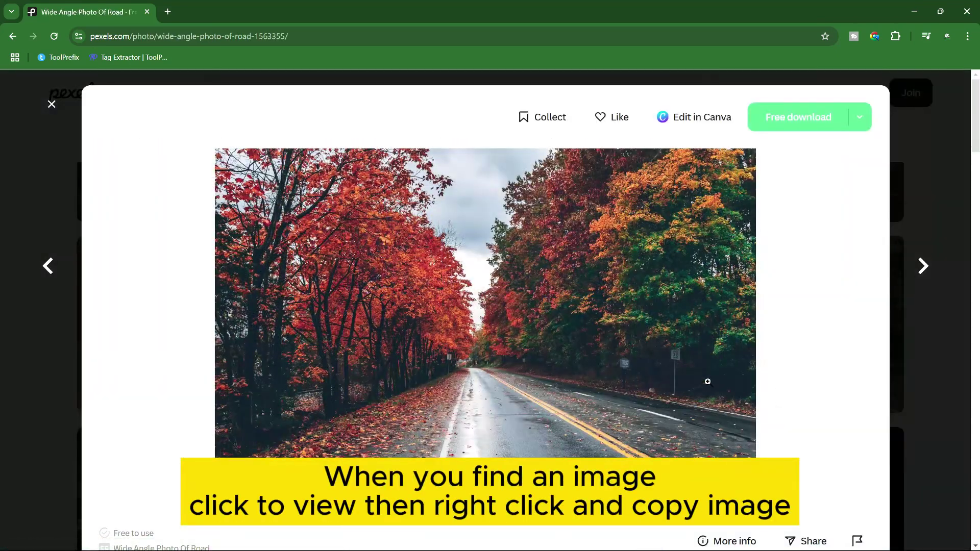
{"action": "right_click", "coordinate": [459, 309]}
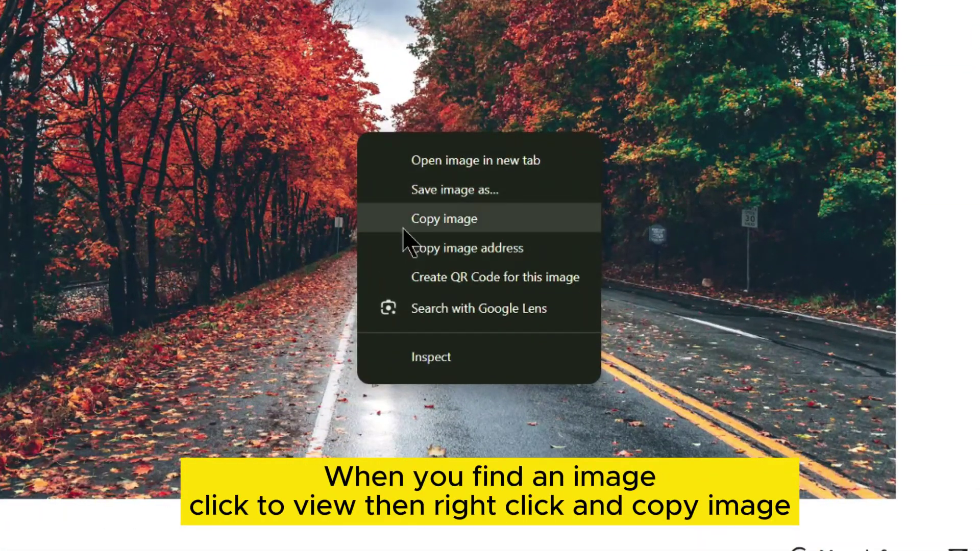
{"action": "left_click", "coordinate": [511, 356]}
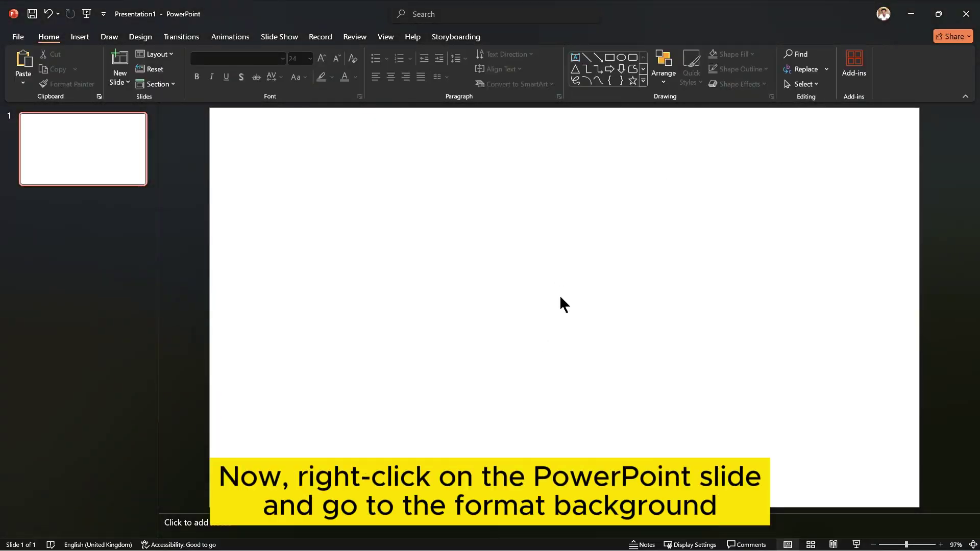
Switch to PowerPoint and give the blank slide a picture background fill using the image on the clipboard.
{"action": "right_click", "coordinate": [449, 261]}
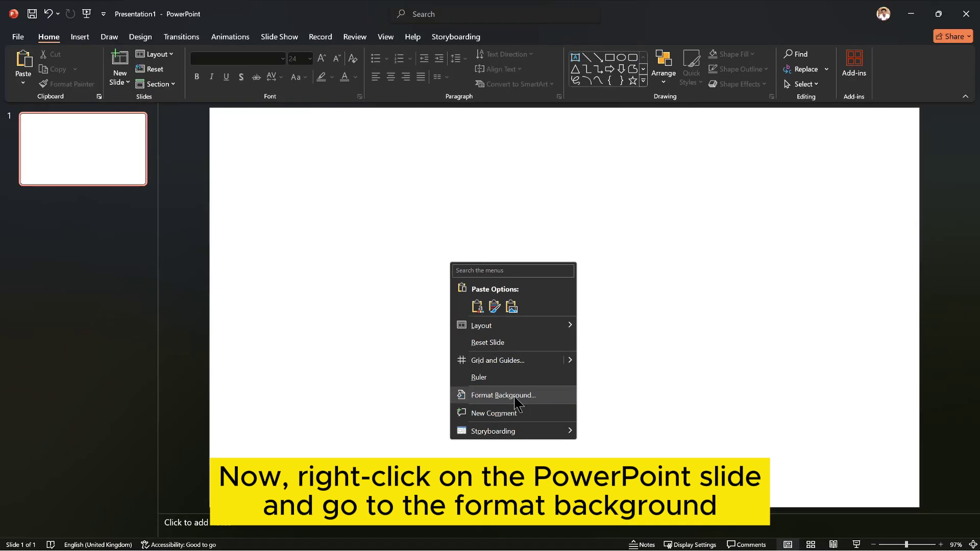
{"action": "left_click", "coordinate": [478, 312]}
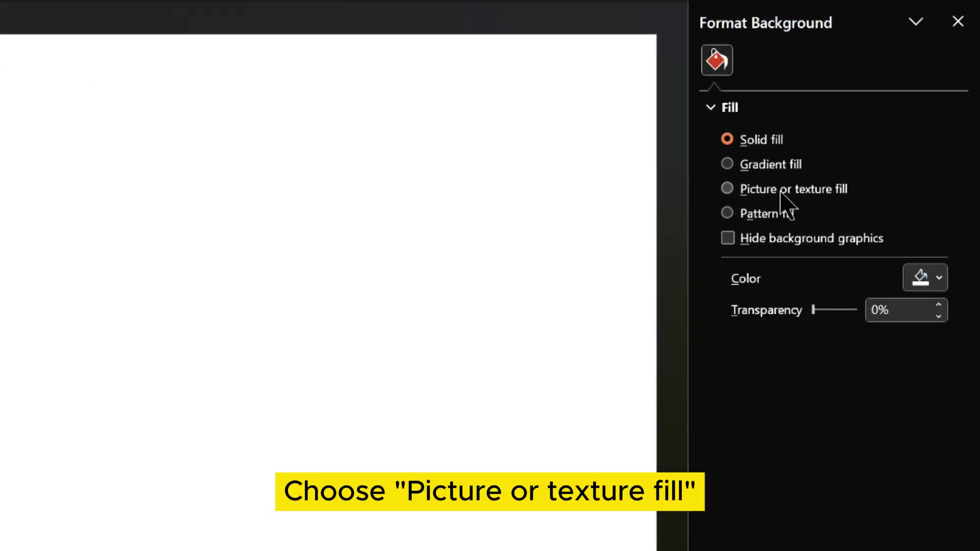
{"action": "left_click", "coordinate": [782, 190]}
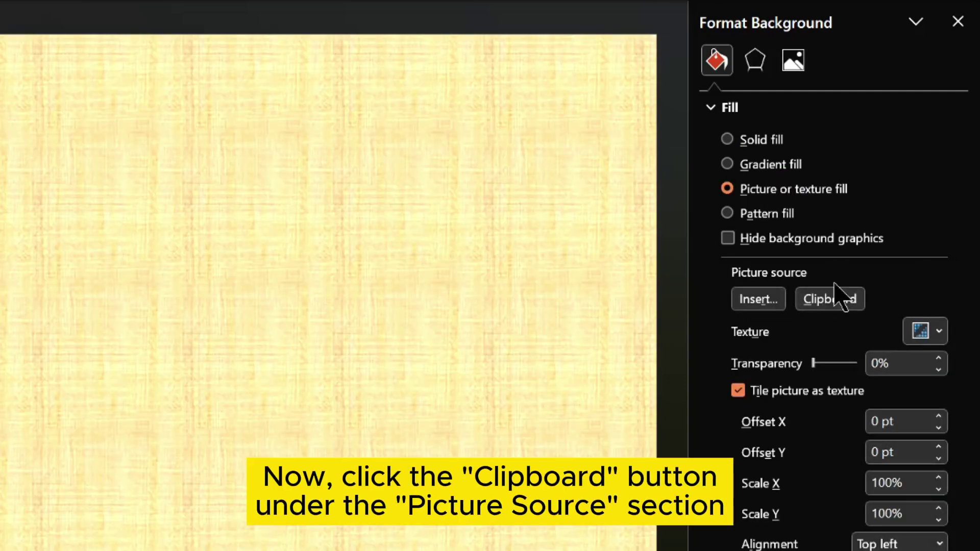
{"action": "left_click", "coordinate": [837, 302]}
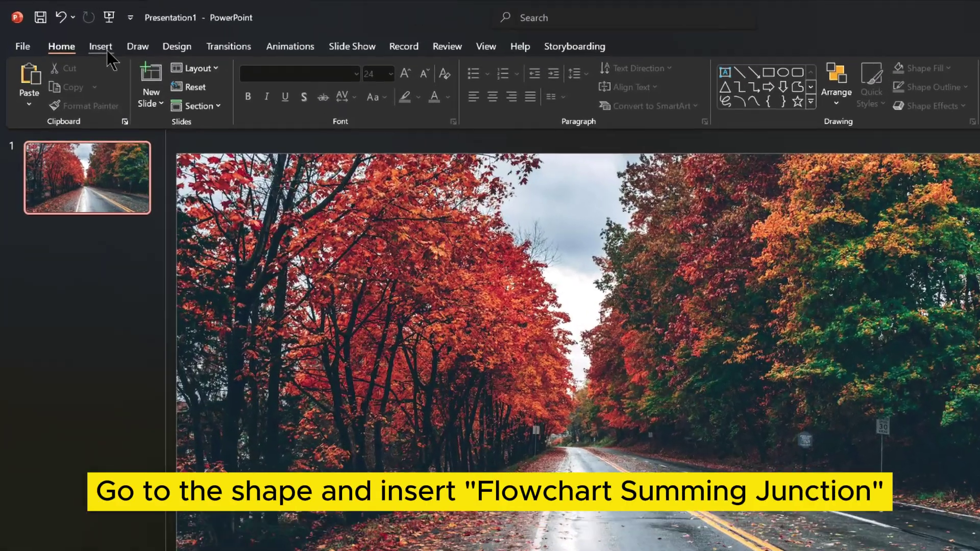
Insert a Flowchart: Summing Junction shape about 24.5 cm wide and 23.7 cm high, and position it over the slide's left half.
{"action": "left_click", "coordinate": [79, 37]}
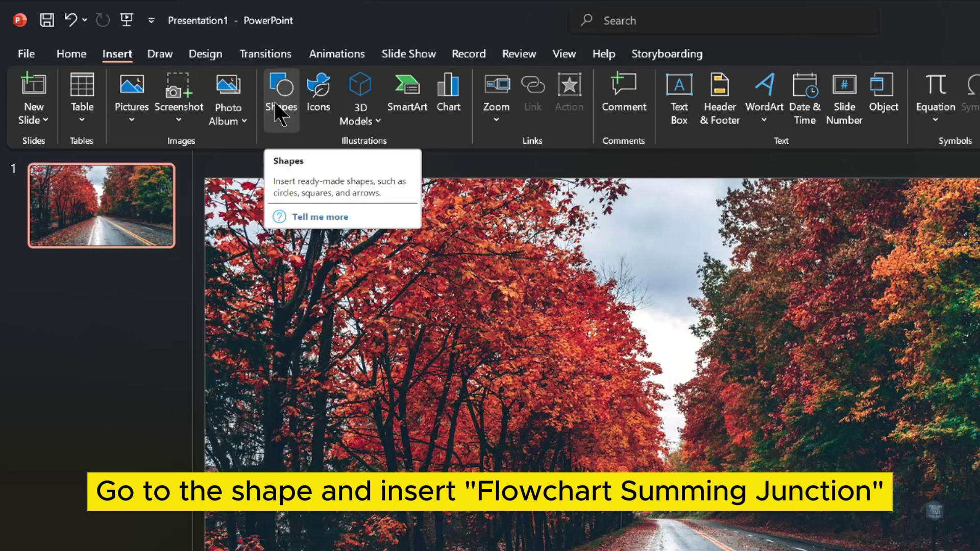
{"action": "left_click", "coordinate": [281, 122]}
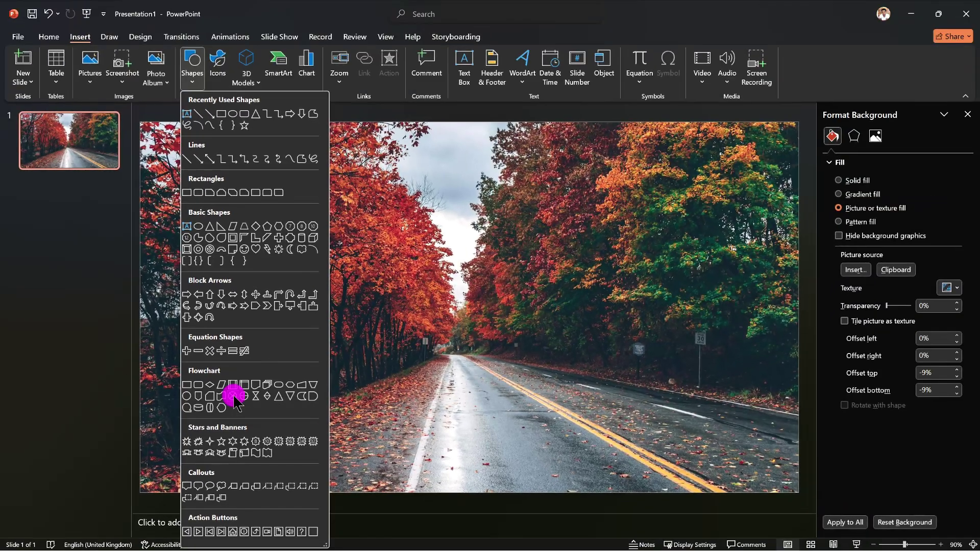
{"action": "left_click", "coordinate": [271, 389]}
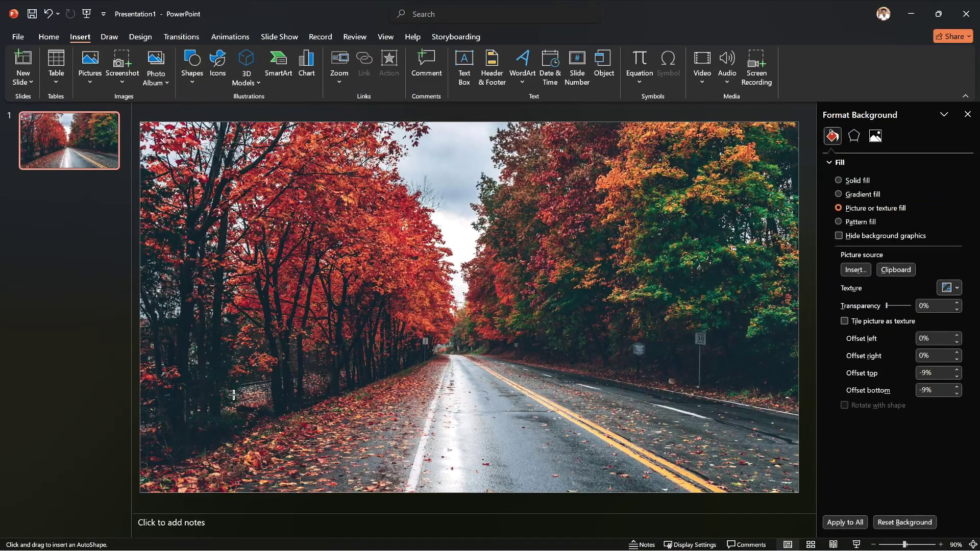
{"action": "scroll", "coordinate": [245, 262], "scroll_direction": "down", "scroll_amount": 3}
{"action": "mouse_move", "coordinate": [227, 171]}
{"action": "left_mouse_down"}
{"action": "mouse_move", "coordinate": [326, 335]}
{"action": "mouse_move", "coordinate": [579, 511]}
{"action": "left_mouse_up"}
{"action": "mouse_move", "coordinate": [483, 383]}
{"action": "left_mouse_down"}
{"action": "mouse_move", "coordinate": [373, 352]}
{"action": "mouse_move", "coordinate": [407, 357]}
{"action": "mouse_move", "coordinate": [387, 351]}
{"action": "left_mouse_up"}
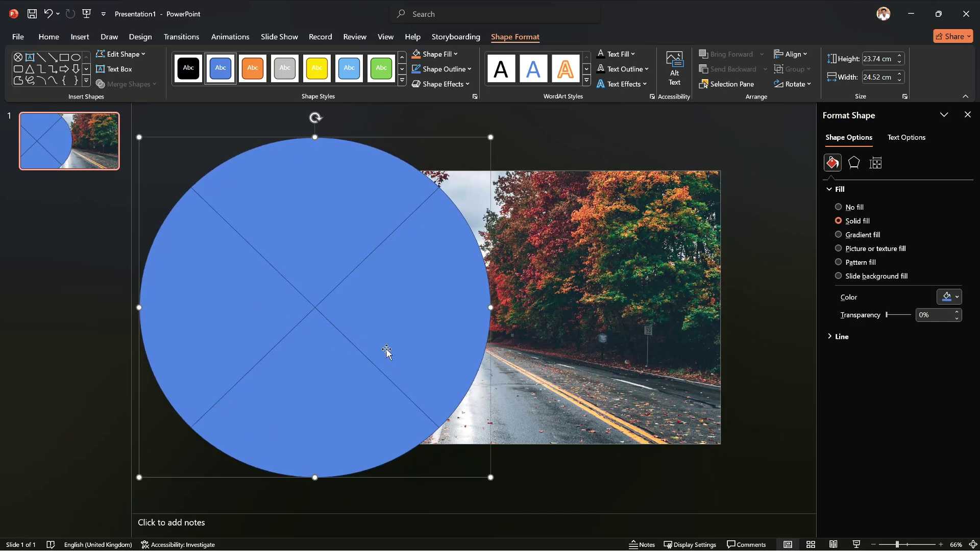
Set the summing junction shape's fill to Slide background fill.
{"action": "right_click", "coordinate": [392, 301]}
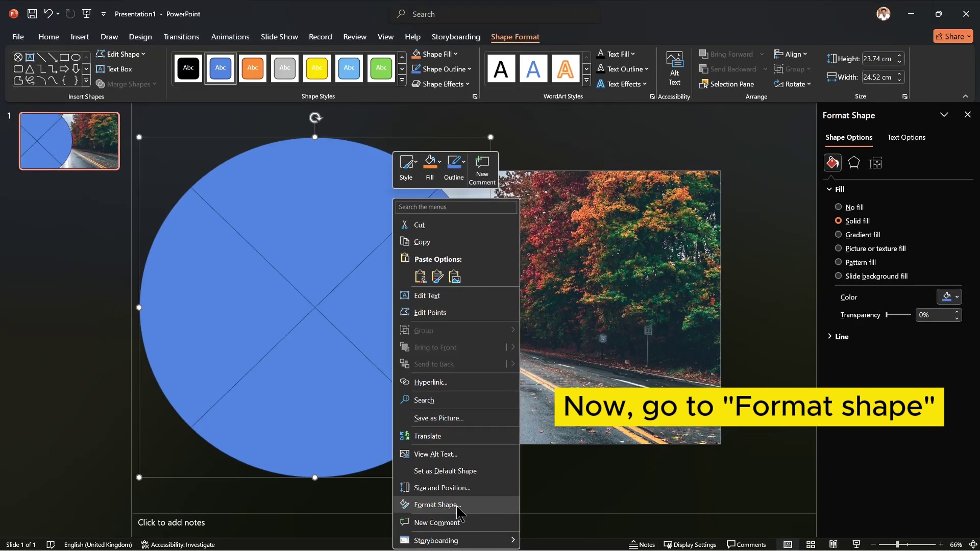
{"action": "left_click", "coordinate": [457, 505]}
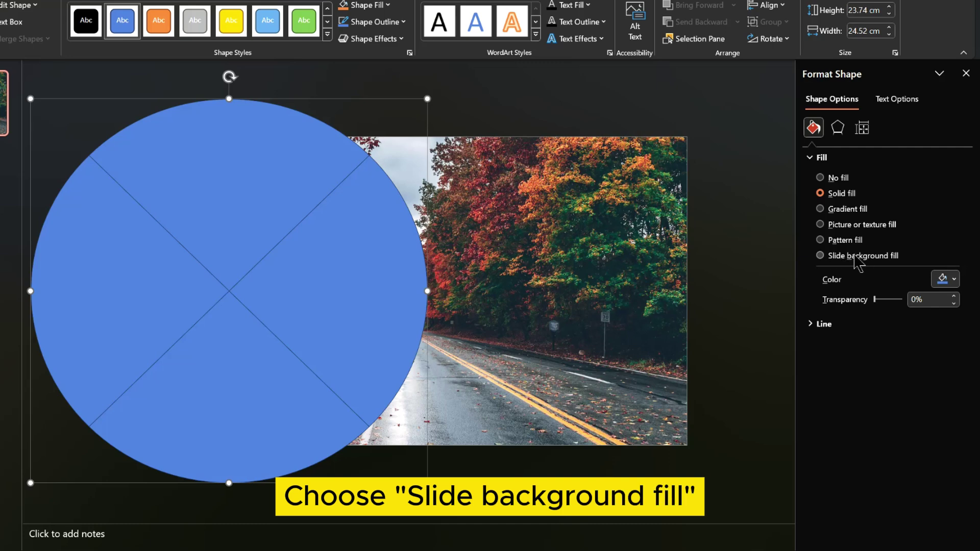
{"action": "left_click", "coordinate": [820, 256]}
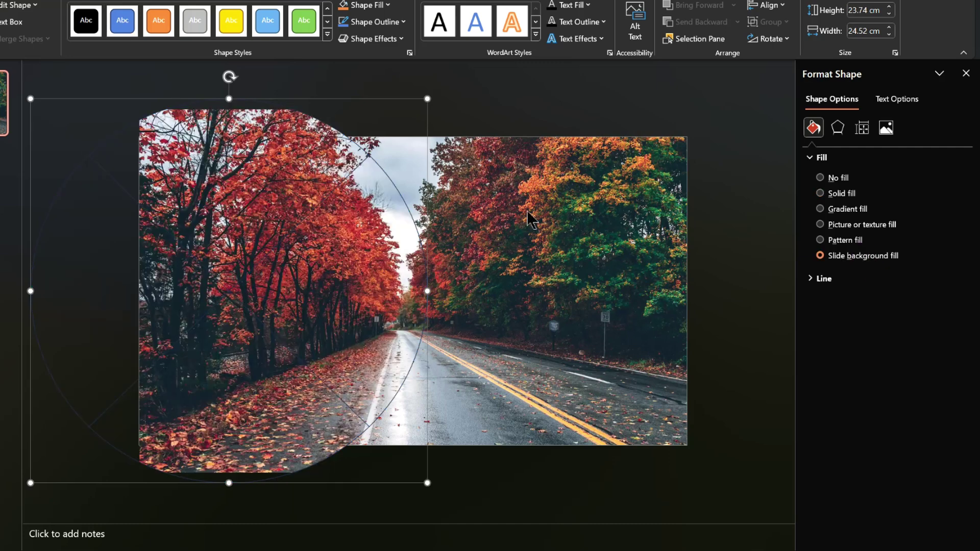
Apply the outer shadow preset offset to the bottom right to the summing junction shape.
{"action": "left_click", "coordinate": [839, 130]}
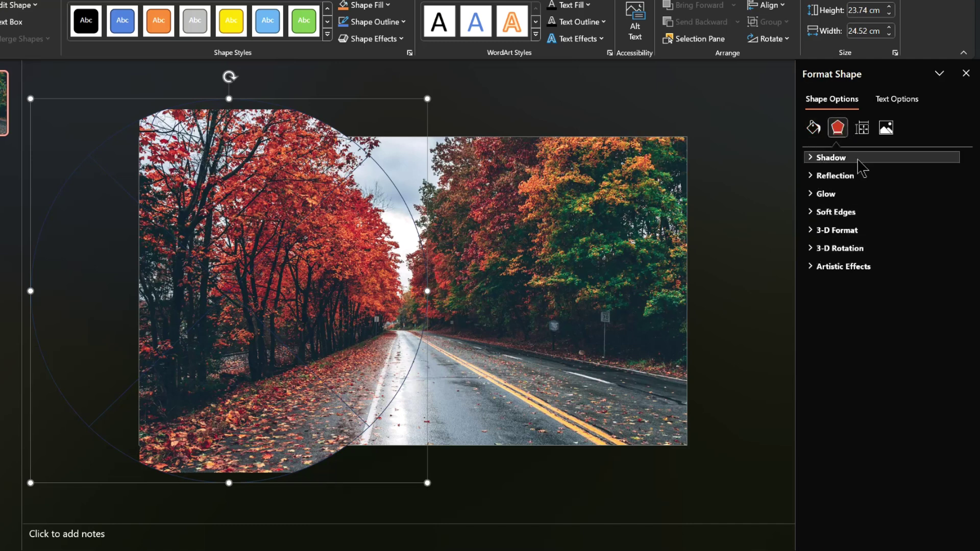
{"action": "left_click", "coordinate": [834, 158]}
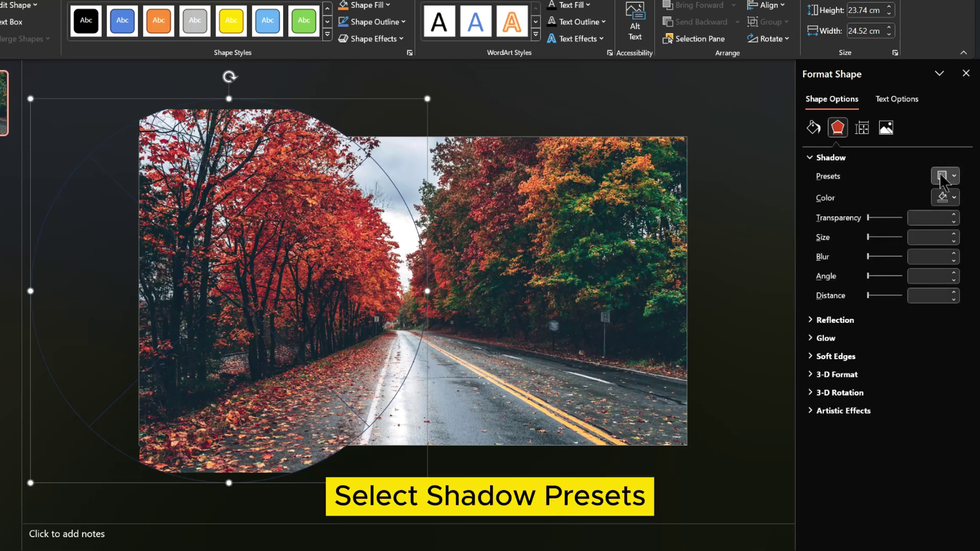
{"action": "left_click", "coordinate": [942, 177]}
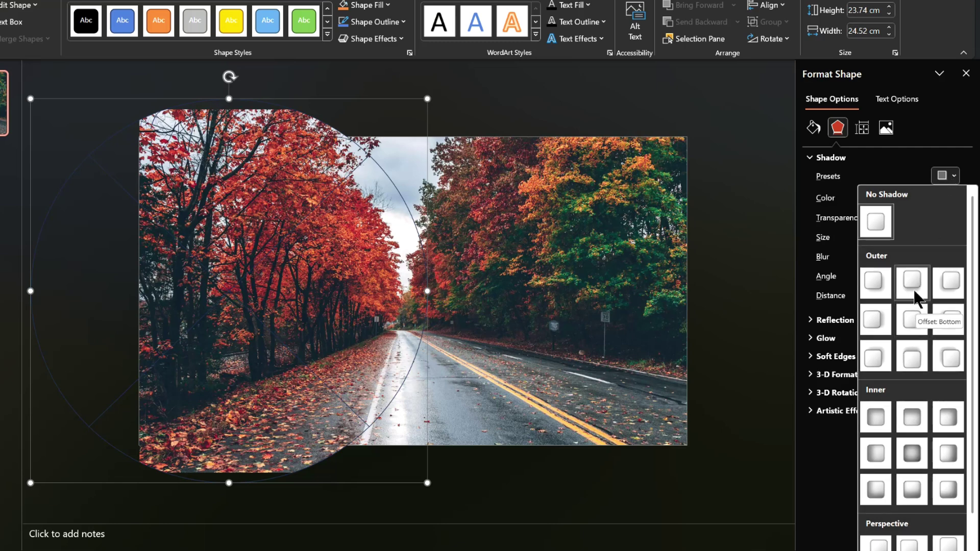
{"action": "left_click", "coordinate": [886, 280]}
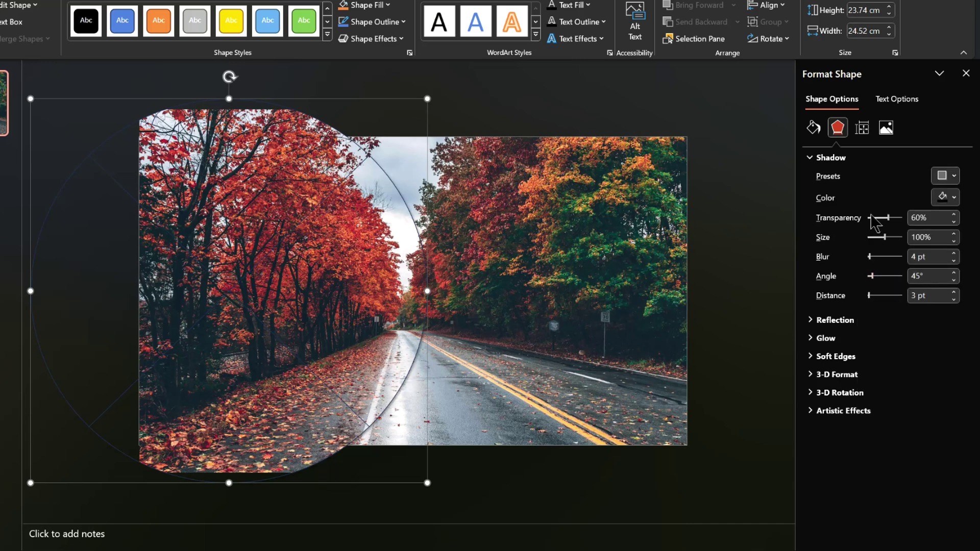
Set the shape's shadow transparency to 13% and its size to 102%, and increase the shadow blur.
{"action": "left_click_drag", "start_coordinate": [888, 220], "coordinate": [872, 219]}
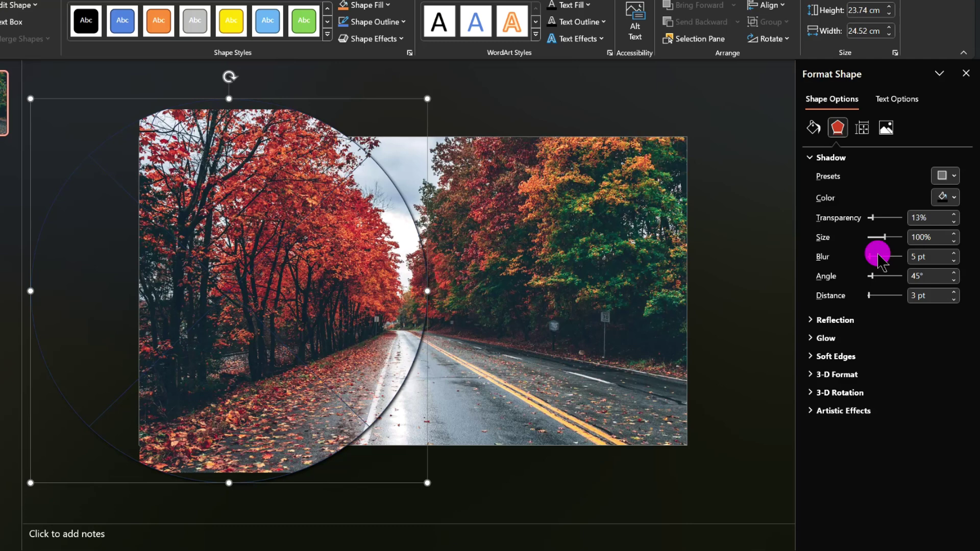
{"action": "left_click_drag", "start_coordinate": [880, 258], "coordinate": [885, 243]}
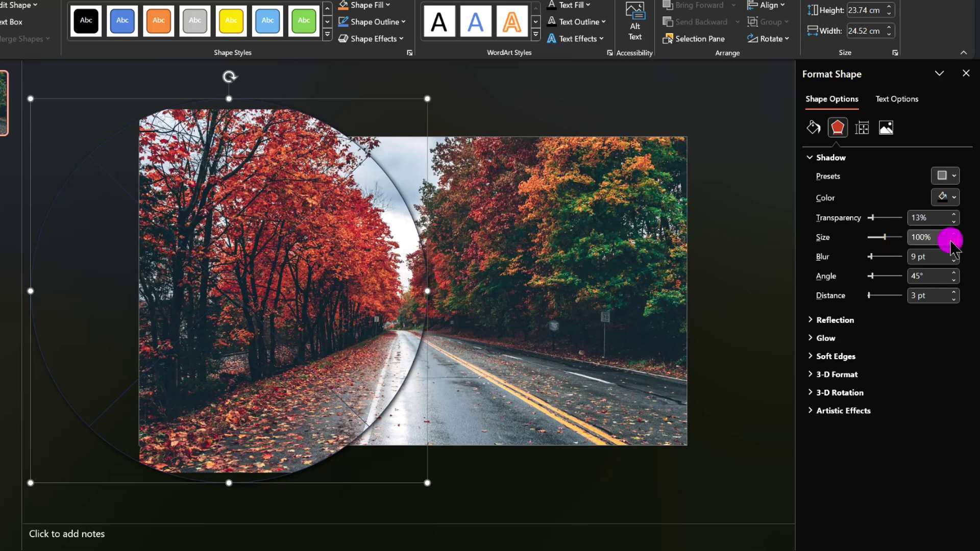
{"action": "left_click", "coordinate": [953, 242]}
{"action": "left_click", "coordinate": [953, 233]}
{"action": "left_click", "coordinate": [952, 232]}
{"action": "left_click", "coordinate": [952, 233]}
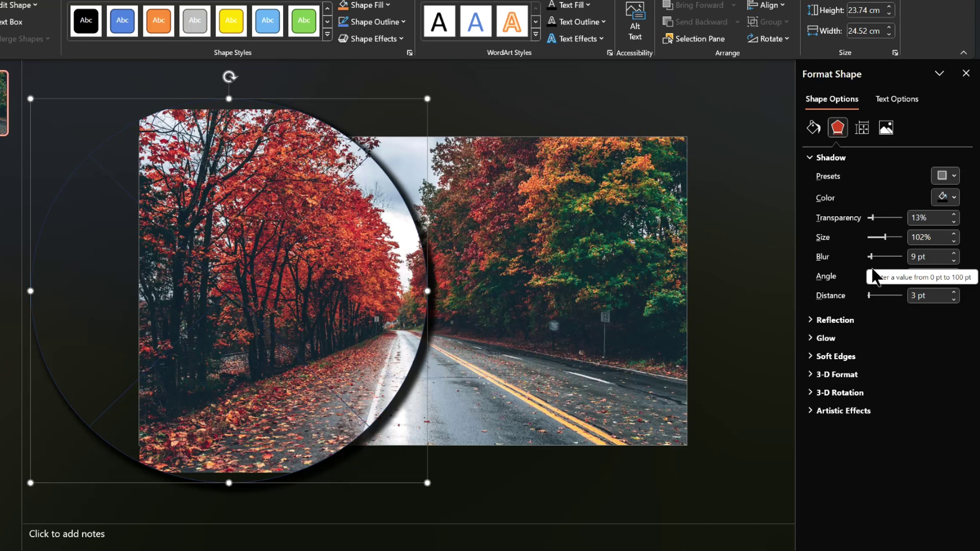
{"action": "mouse_move", "coordinate": [874, 276]}
{"action": "left_mouse_down"}
{"action": "mouse_move", "coordinate": [871, 286]}
{"action": "mouse_move", "coordinate": [892, 260]}
{"action": "mouse_move", "coordinate": [910, 261]}
{"action": "mouse_move", "coordinate": [870, 263]}
{"action": "mouse_move", "coordinate": [897, 258]}
{"action": "mouse_move", "coordinate": [883, 259]}
{"action": "left_mouse_up"}
Set the summing junction's solid outline colour to white and shift the shape slightly on the slide.
{"action": "left_click", "coordinate": [813, 128]}
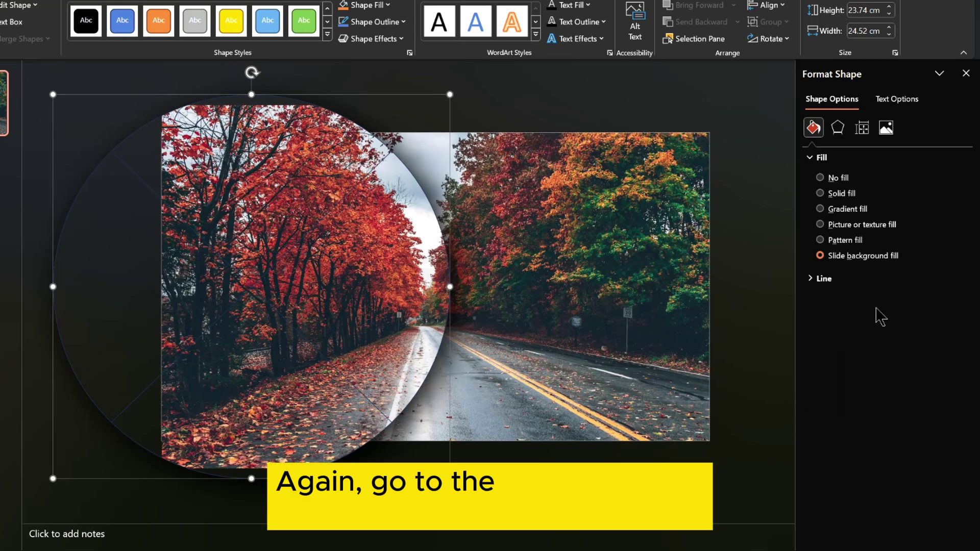
{"action": "left_click", "coordinate": [824, 279]}
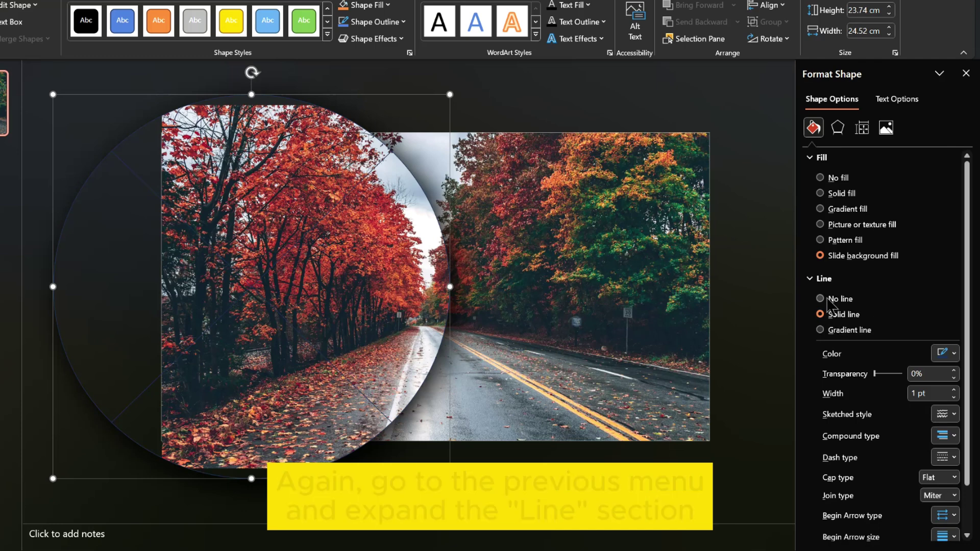
{"action": "left_click", "coordinate": [945, 353]}
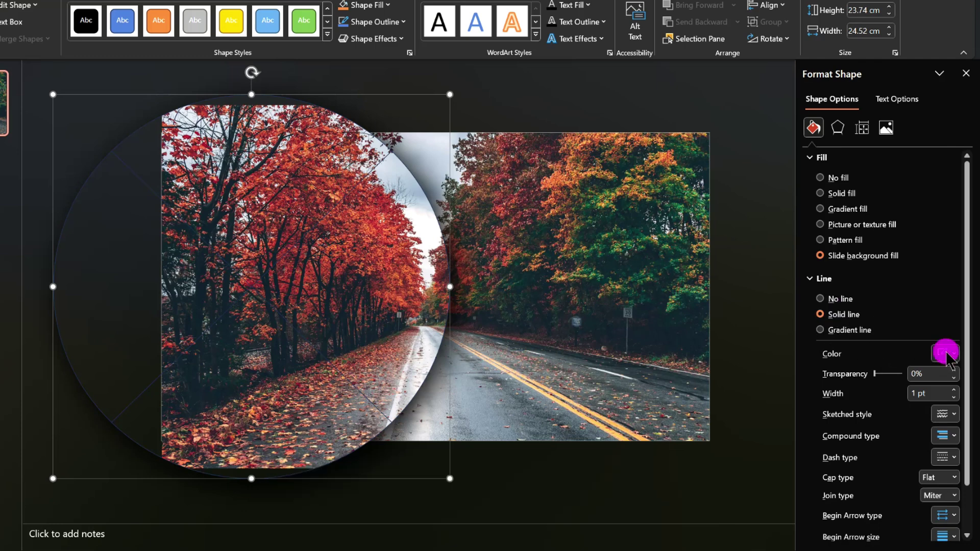
{"action": "left_click", "coordinate": [871, 415]}
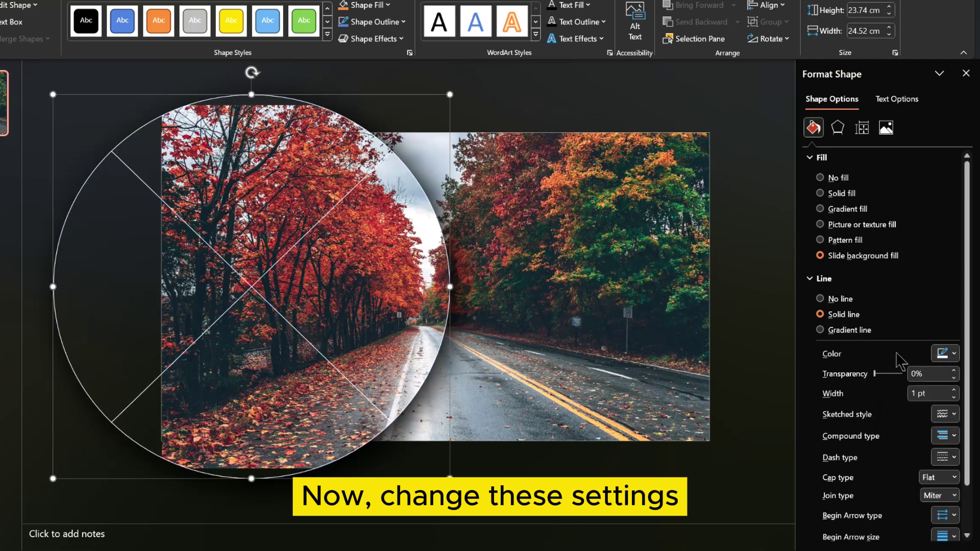
{"action": "left_click", "coordinate": [753, 333]}
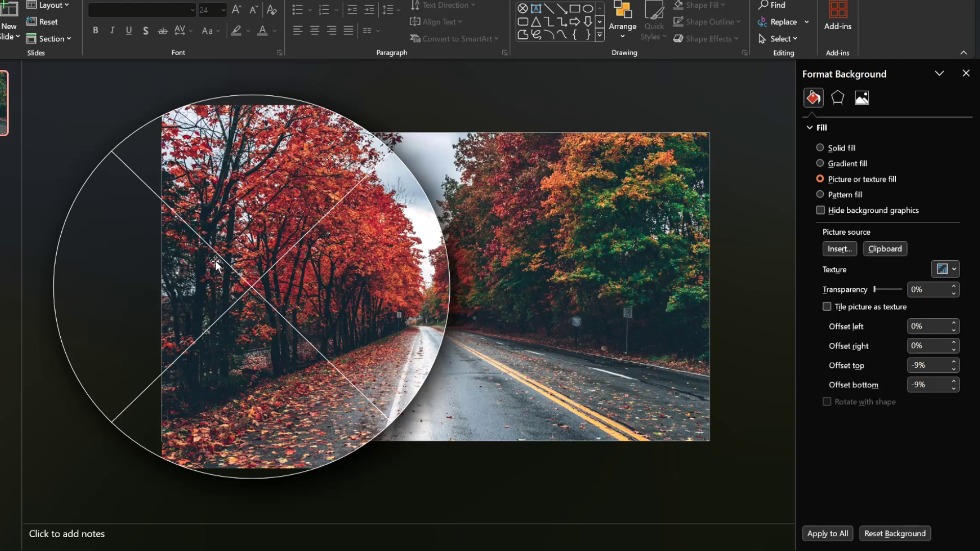
{"action": "left_click_drag", "start_coordinate": [248, 279], "coordinate": [259, 301]}
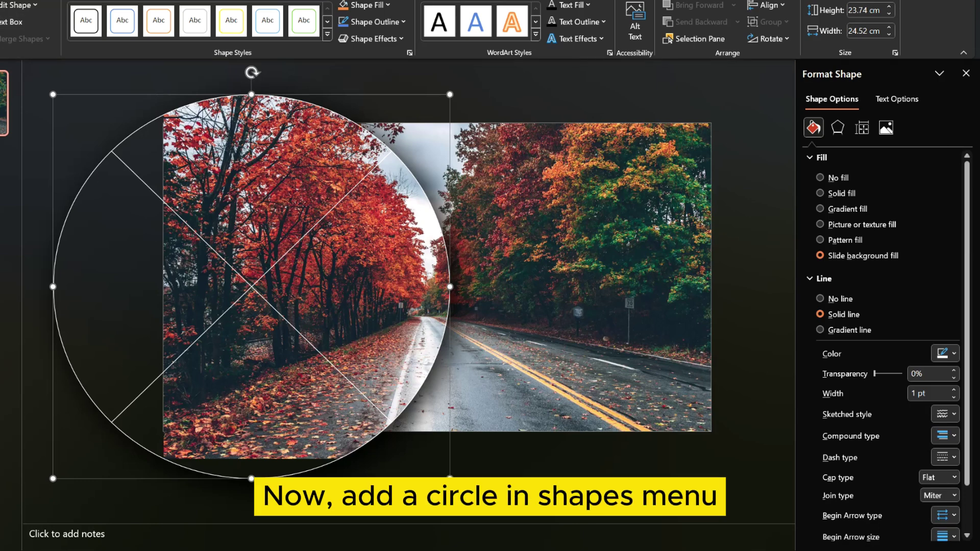
Insert a circle about 11.7 cm wide and 11.4 cm high and centre it on the summing junction shape.
{"action": "left_click", "coordinate": [15, 1]}
{"action": "left_click", "coordinate": [96, 37]}
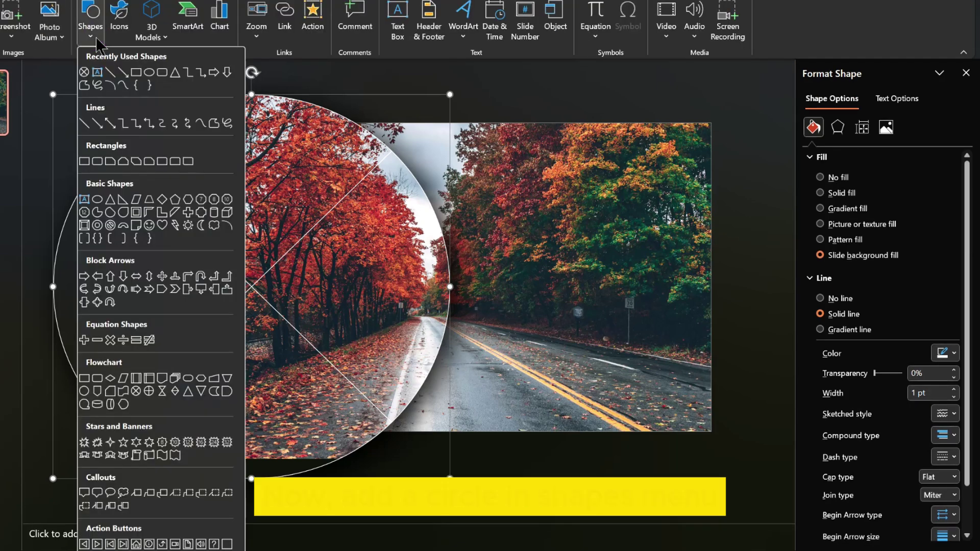
{"action": "left_click", "coordinate": [84, 391]}
{"action": "left_click_drag", "start_coordinate": [190, 198], "coordinate": [376, 385]}
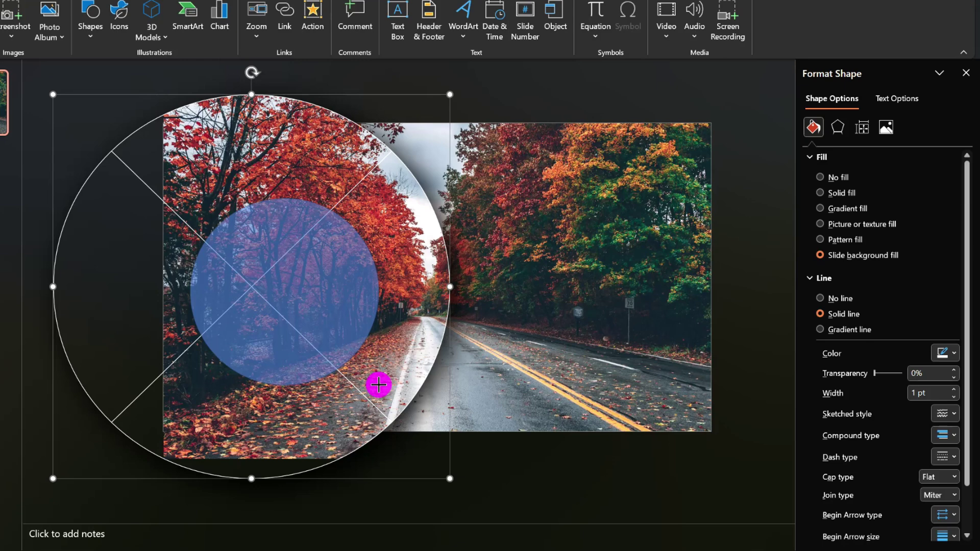
{"action": "mouse_move", "coordinate": [298, 296]}
{"action": "left_mouse_down"}
{"action": "mouse_move", "coordinate": [254, 297]}
{"action": "mouse_move", "coordinate": [262, 301]}
{"action": "mouse_move", "coordinate": [266, 253]}
{"action": "left_mouse_up"}
Set the inner circle's fill to Slide background fill.
{"action": "right_click", "coordinate": [298, 266]}
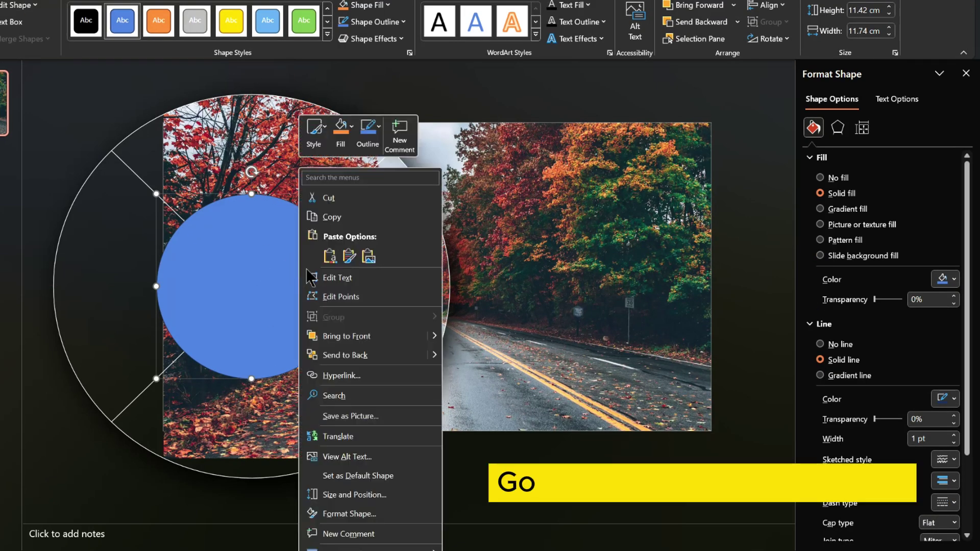
{"action": "left_click", "coordinate": [373, 514]}
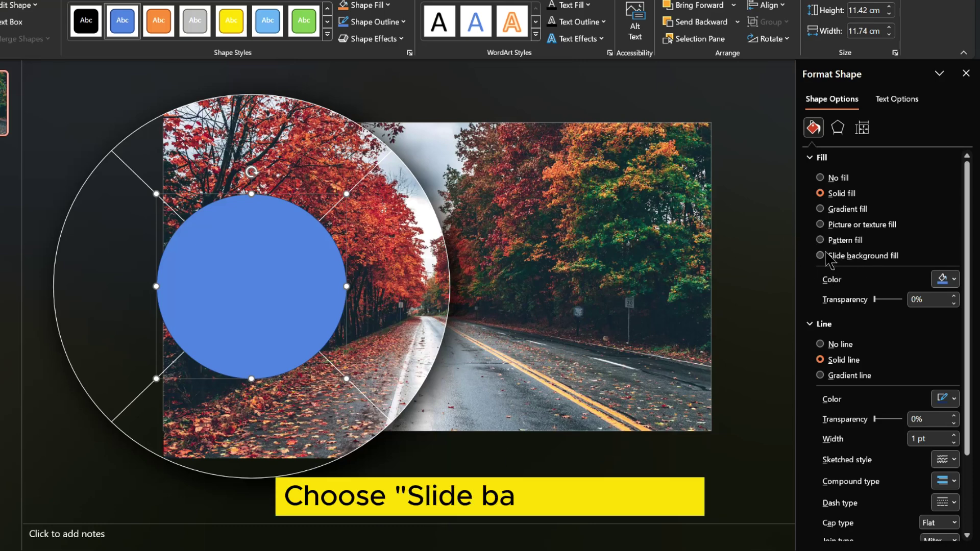
{"action": "left_click", "coordinate": [850, 256]}
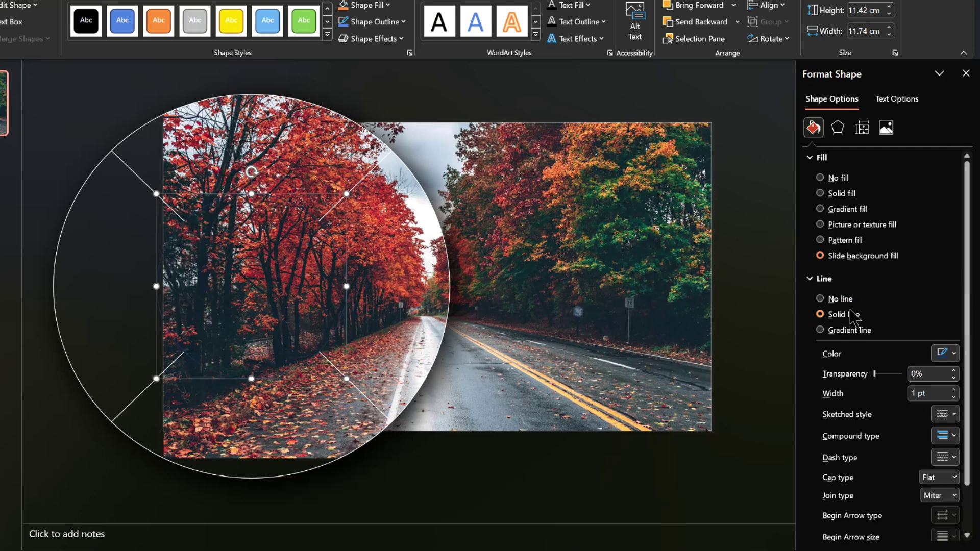
Give the inner circle a white outline and a centred outer shadow, with increased blur and adjusted transparency.
{"action": "left_click", "coordinate": [952, 353]}
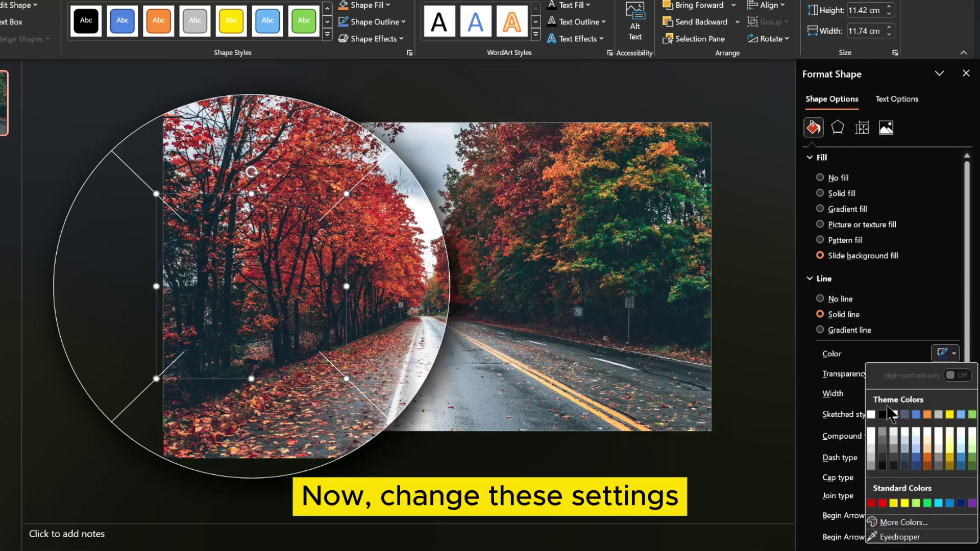
{"action": "left_click", "coordinate": [871, 413]}
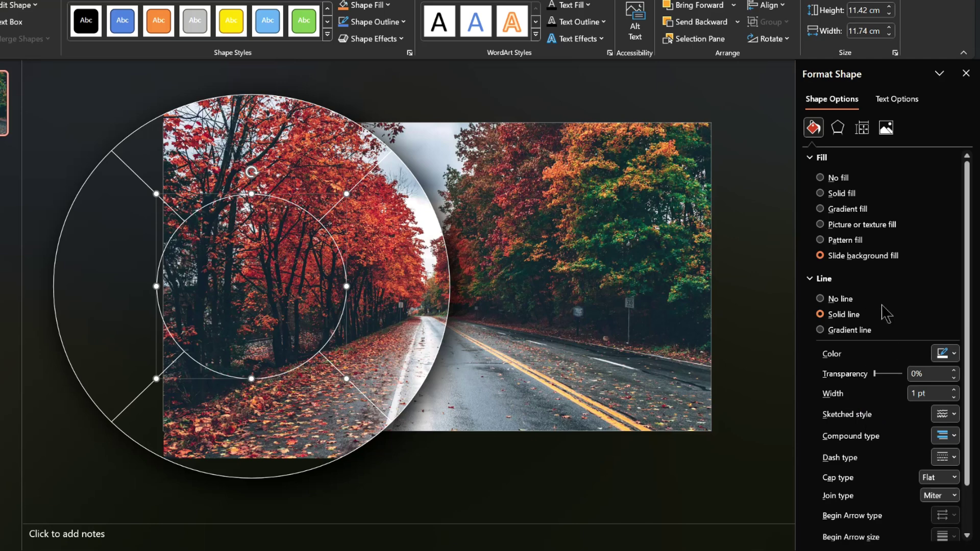
{"action": "left_click", "coordinate": [838, 129]}
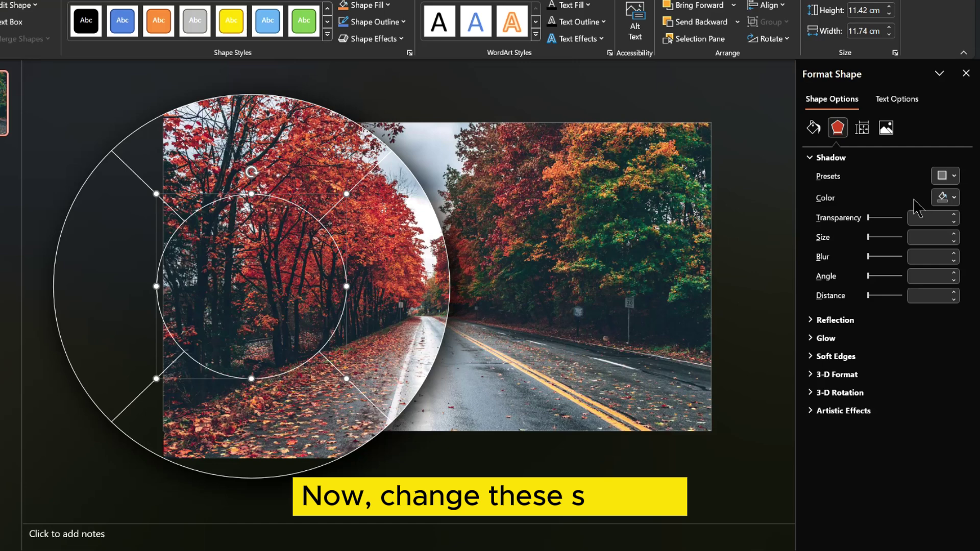
{"action": "left_click", "coordinate": [948, 176]}
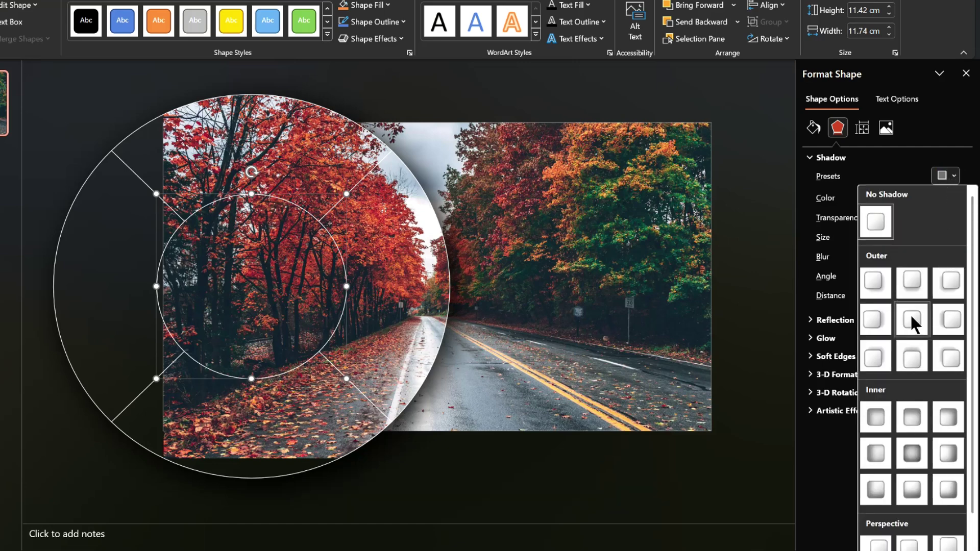
{"action": "left_click", "coordinate": [912, 329]}
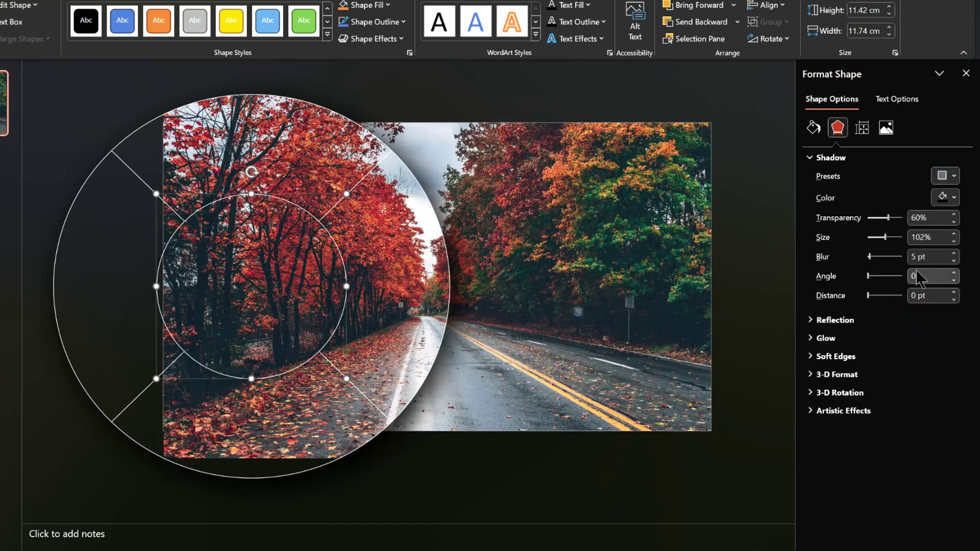
{"action": "left_click_drag", "start_coordinate": [875, 260], "coordinate": [879, 259]}
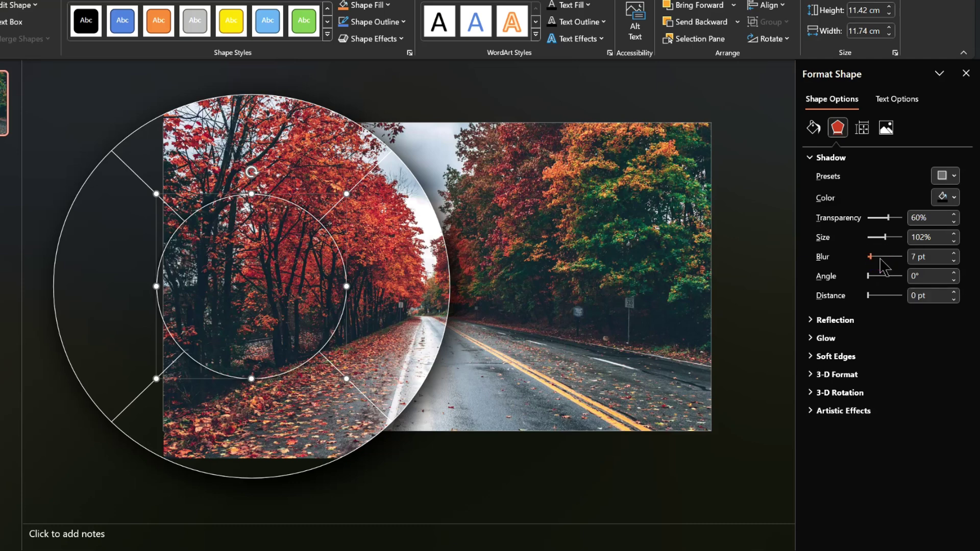
{"action": "left_click_drag", "start_coordinate": [886, 219], "coordinate": [888, 245]}
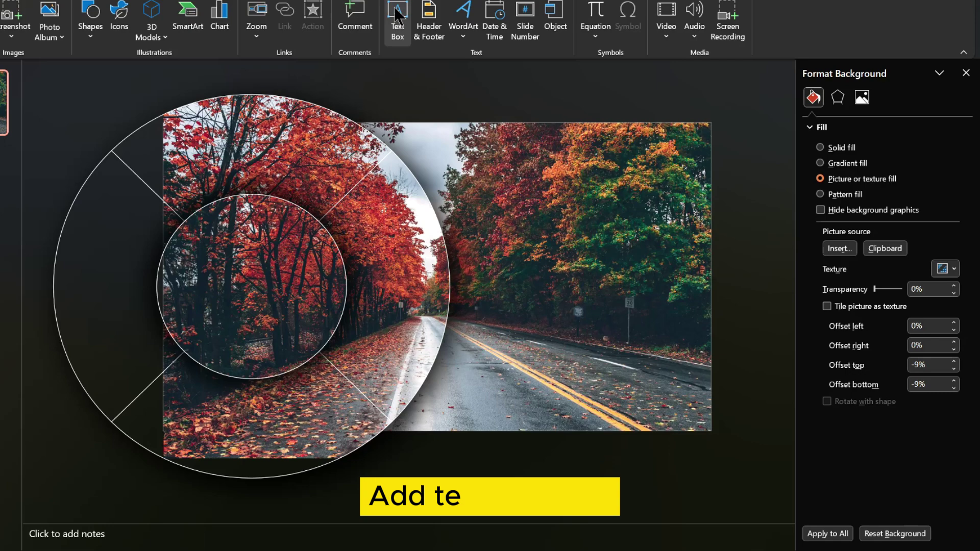
Insert a text box to the right of the circle with the text SLIDE 01.
{"action": "left_click", "coordinate": [408, 28]}
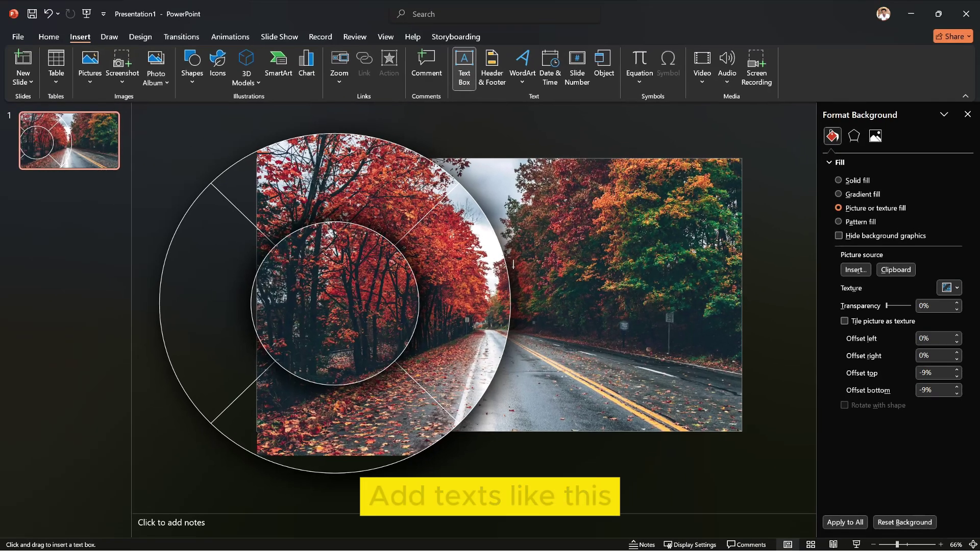
{"action": "left_click_drag", "start_coordinate": [486, 230], "coordinate": [564, 246]}
{"action": "left_click", "coordinate": [573, 258]}
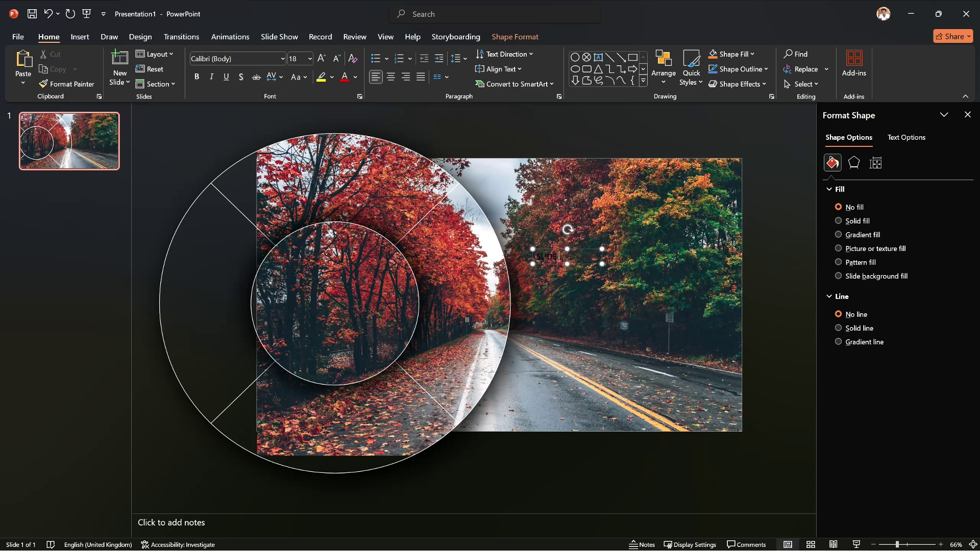
Format the SLIDE 01 text in white, bold, at size 36.
{"action": "key", "text": "ctrl+a"}
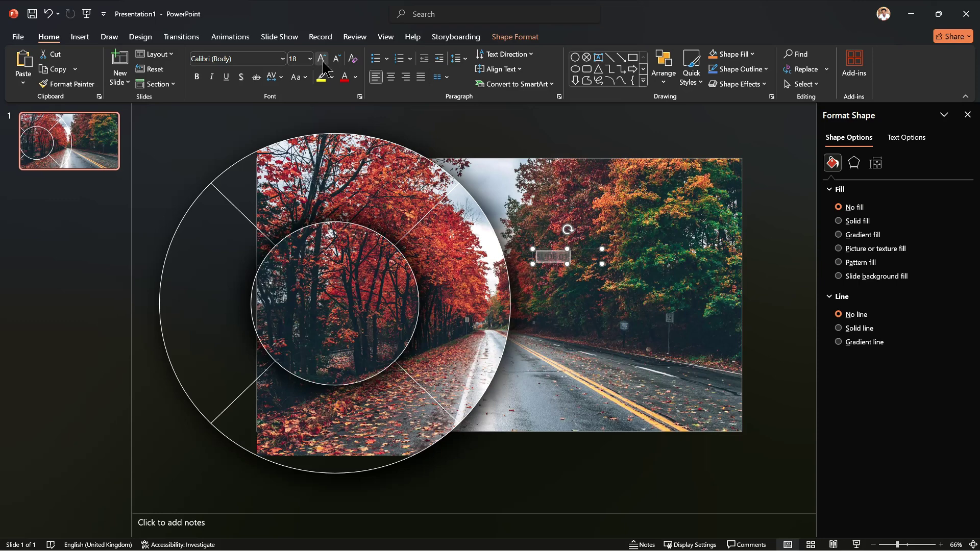
{"action": "left_click", "coordinate": [356, 82]}
{"action": "left_click", "coordinate": [346, 128]}
{"action": "left_click", "coordinate": [322, 62]}
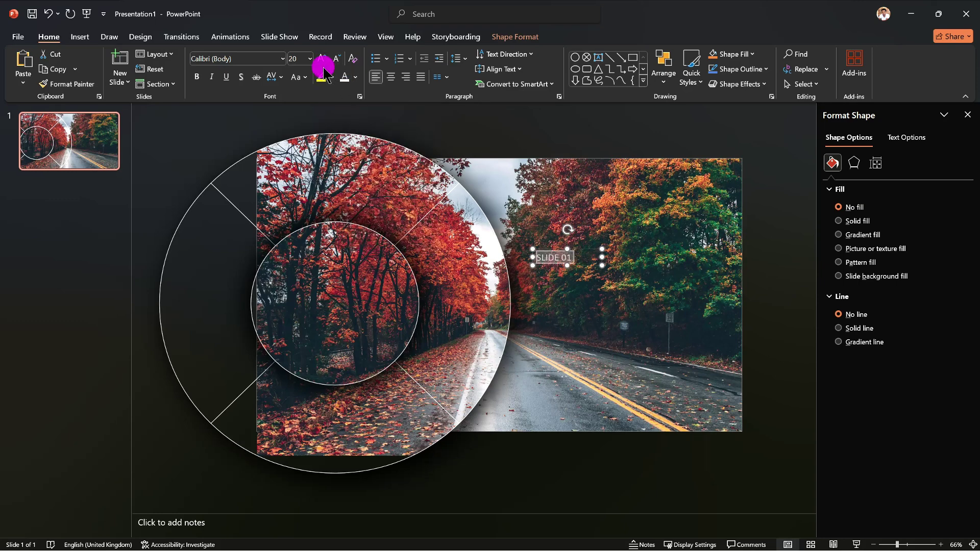
{"action": "left_click", "coordinate": [323, 64]}
{"action": "left_click", "coordinate": [323, 62]}
{"action": "left_click", "coordinate": [323, 63]}
{"action": "left_click", "coordinate": [326, 62]}
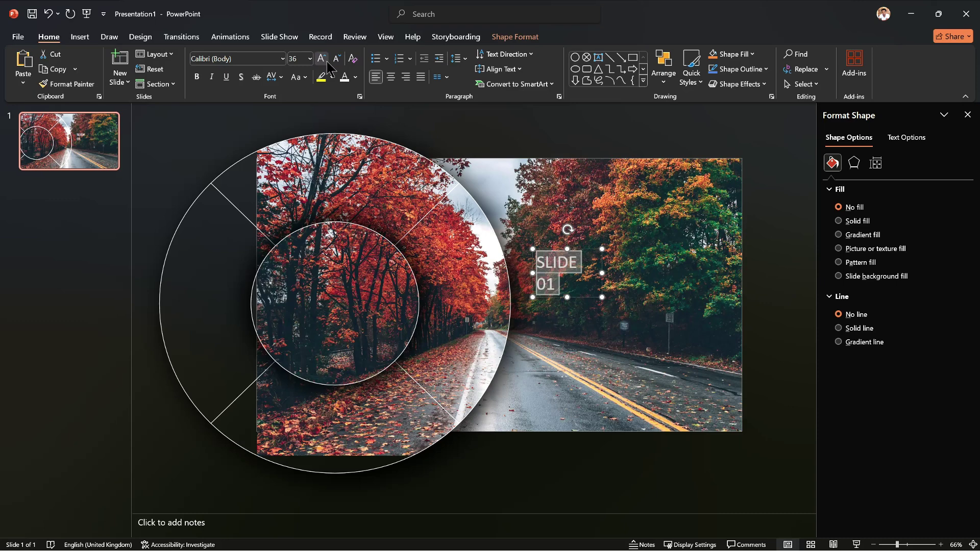
{"action": "left_click", "coordinate": [197, 77]}
Widen the text box so that SLIDE 01 fits on one line.
{"action": "left_click_drag", "start_coordinate": [603, 271], "coordinate": [616, 263]}
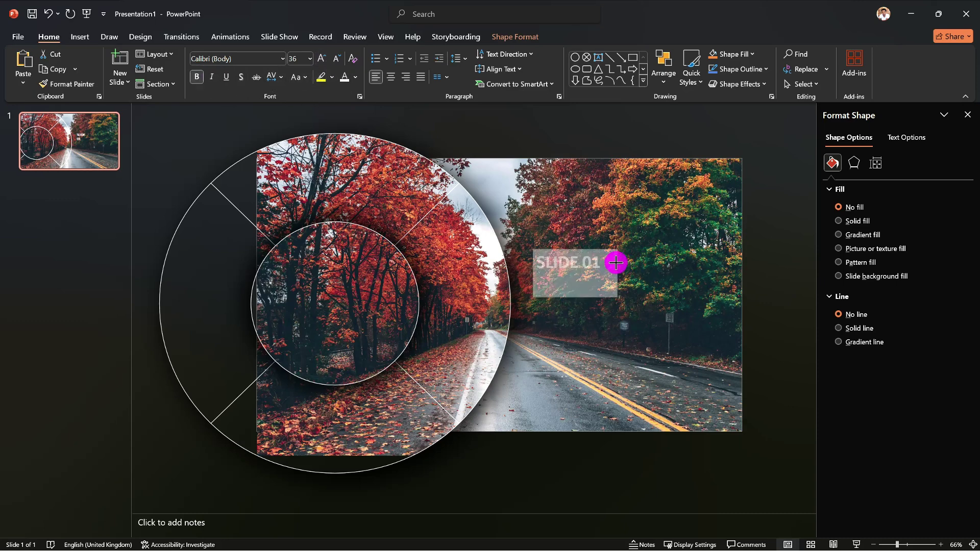
{"action": "left_click_drag", "start_coordinate": [604, 261], "coordinate": [606, 262]}
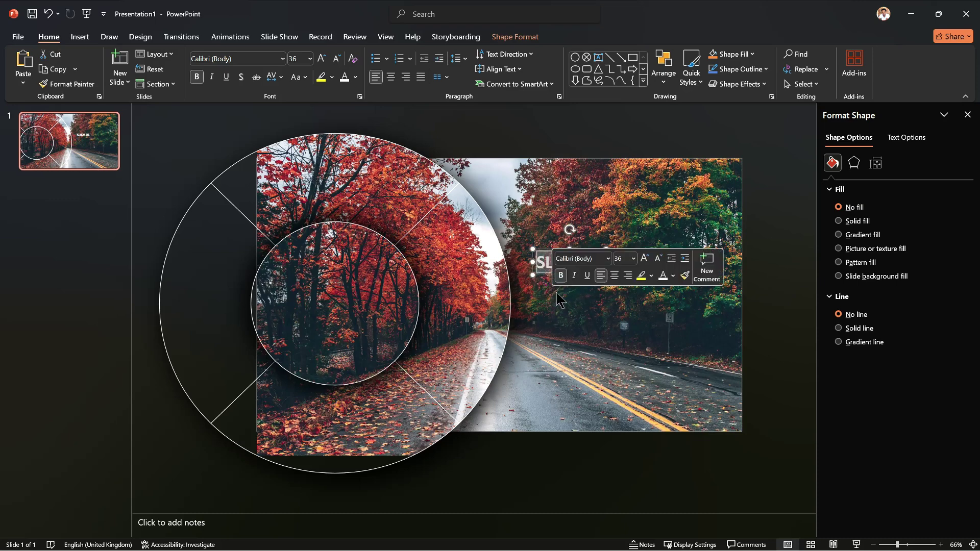
{"action": "left_click", "coordinate": [590, 317]}
Move the SLIDE 01 label into the ring's right segment and rotate it 90° clockwise.
{"action": "left_click_drag", "start_coordinate": [578, 273], "coordinate": [467, 327]}
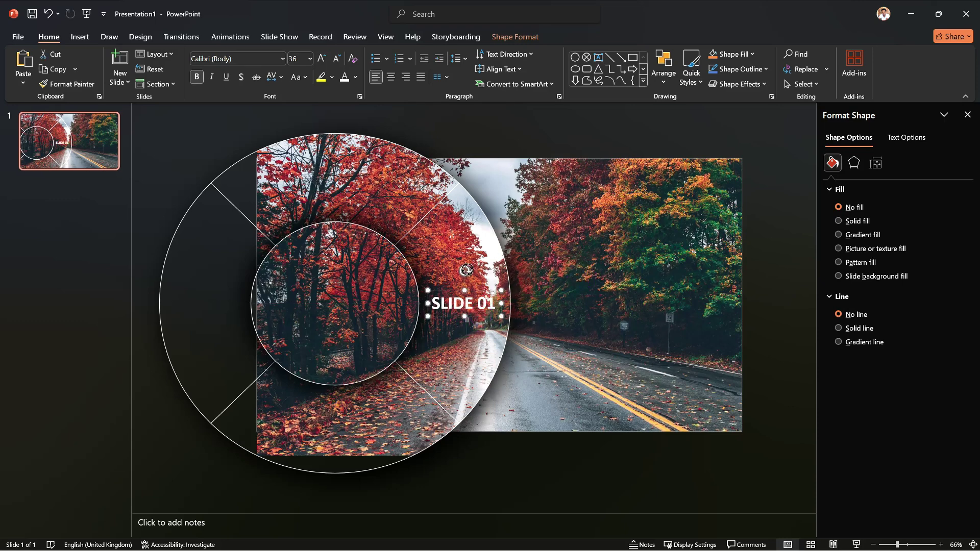
{"action": "left_click_drag", "start_coordinate": [466, 269], "coordinate": [502, 308]}
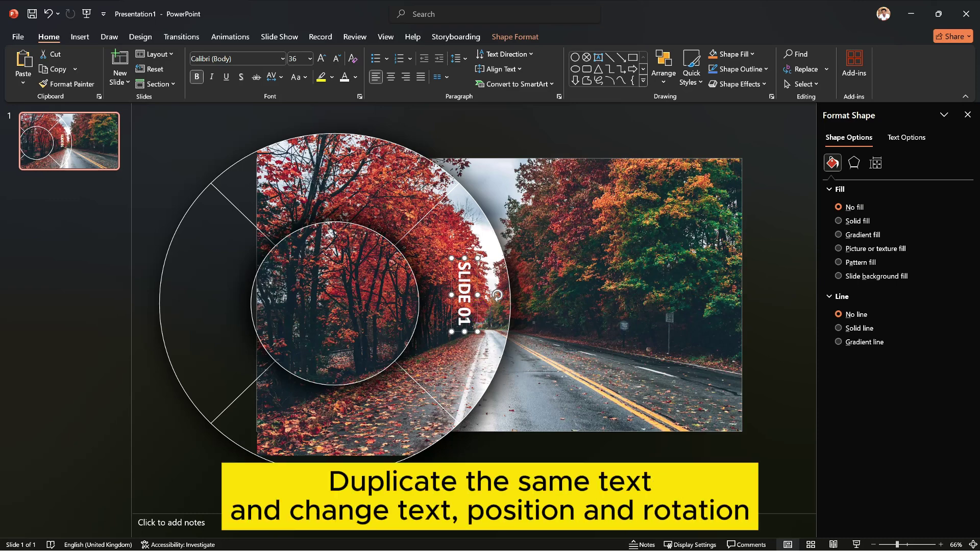
{"action": "left_click", "coordinate": [511, 309]}
Duplicate the SLIDE 01 label into the ring's top segment, set it upright and change its text to SLIDE 04.
{"action": "left_click", "coordinate": [471, 285]}
{"action": "key", "text": "ctrl+v"}
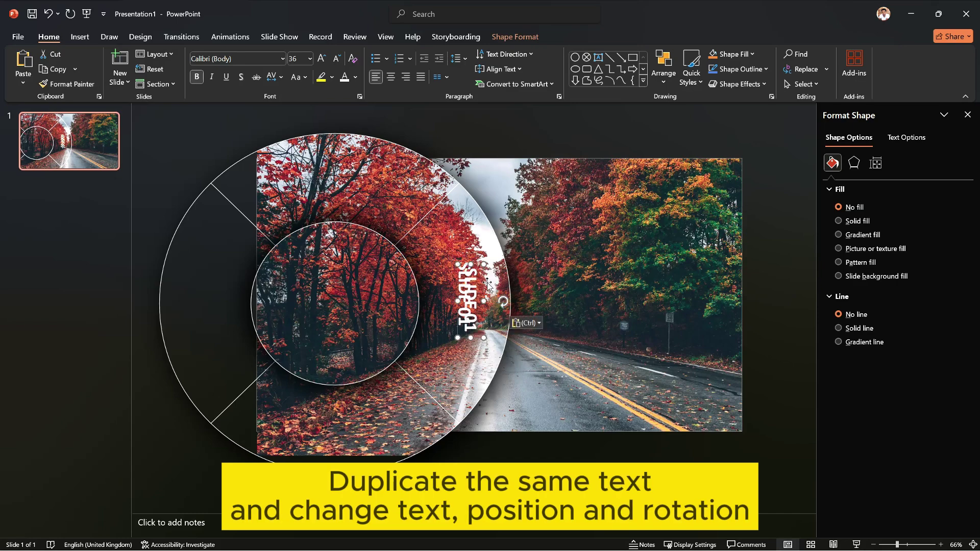
{"action": "left_click", "coordinate": [488, 280]}
{"action": "left_click", "coordinate": [483, 283]}
{"action": "left_click_drag", "start_coordinate": [483, 283], "coordinate": [351, 145]}
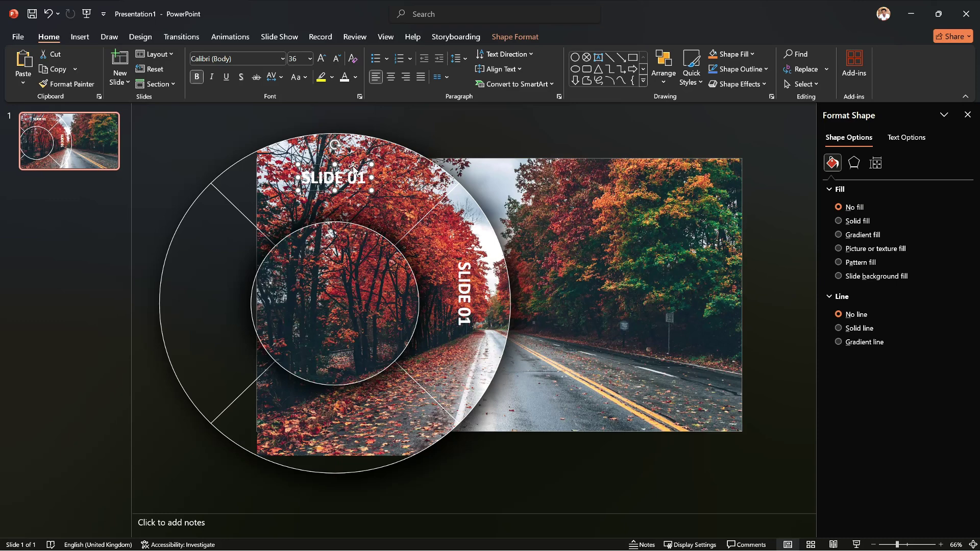
{"action": "double_click", "coordinate": [358, 178]}
{"action": "left_click", "coordinate": [367, 180]}
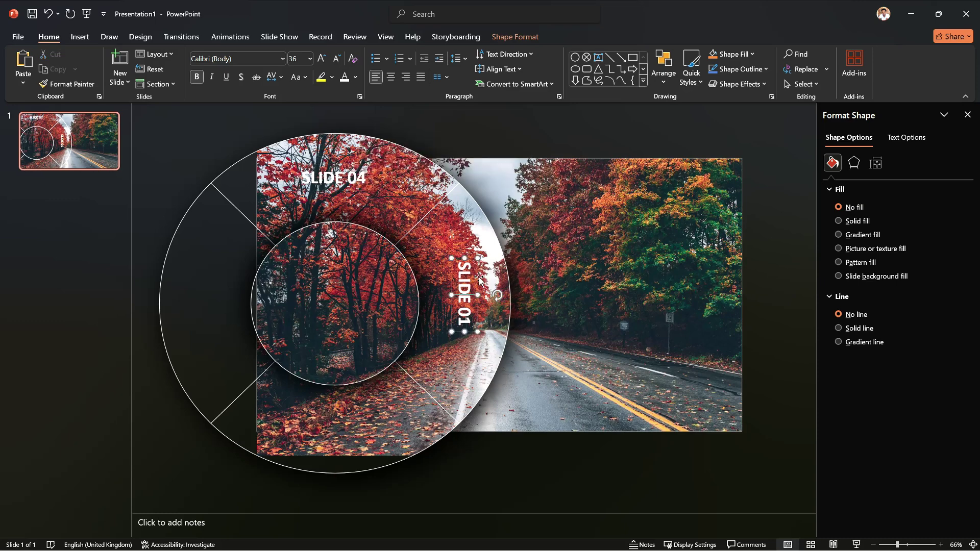
Place copies of the label in the ring's bottom and left segments, rotated to face outward, reading SLIDE 02 and SLIDE 03.
{"action": "left_click_drag", "start_coordinate": [478, 277], "coordinate": [333, 454], "text": "ctrl"}
{"action": "left_click_drag", "start_coordinate": [345, 417], "coordinate": [356, 415]}
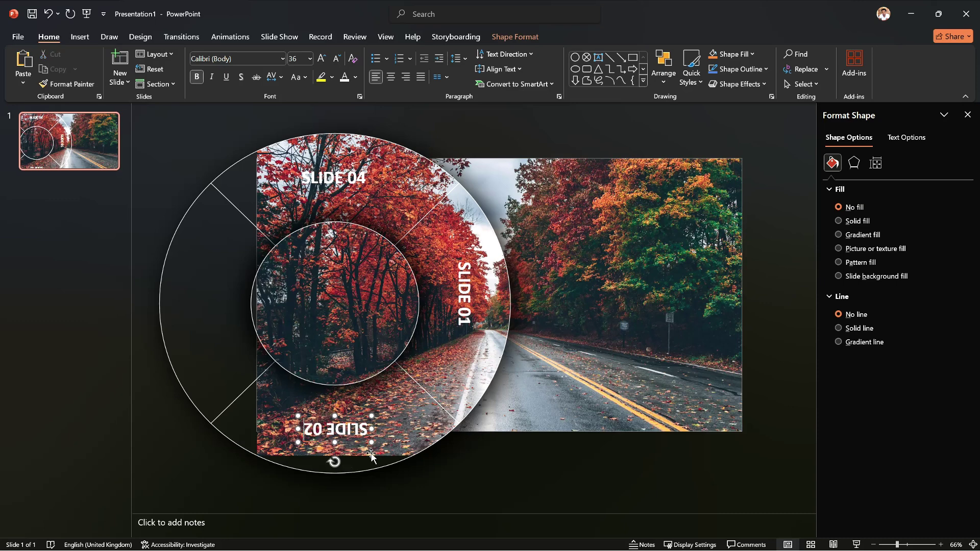
{"action": "left_click", "coordinate": [348, 417]}
{"action": "key", "text": "ctrl+d"}
{"action": "left_click_drag", "start_coordinate": [219, 459], "coordinate": [219, 208]}
{"action": "left_click_drag", "start_coordinate": [205, 340], "coordinate": [172, 310]}
{"action": "left_click_drag", "start_coordinate": [217, 300], "coordinate": [219, 300]}
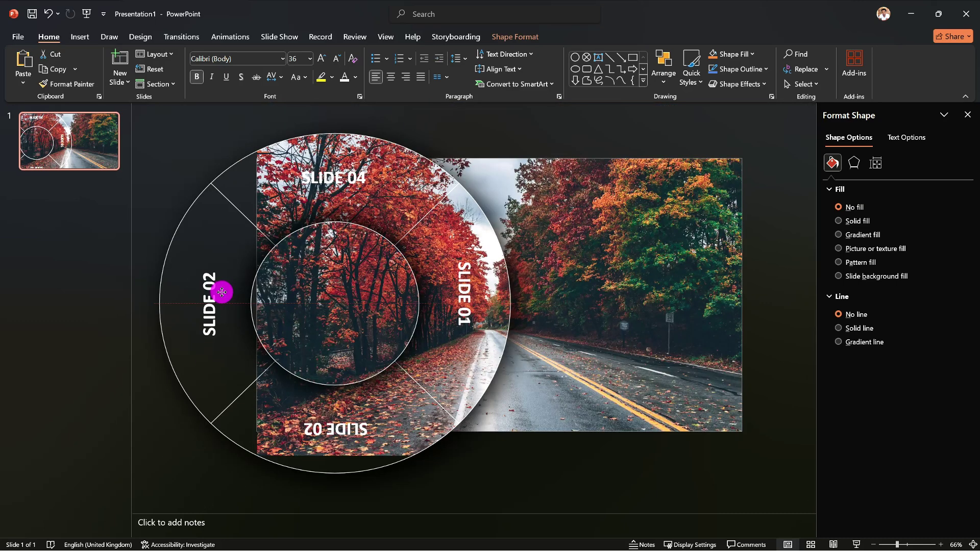
{"action": "left_click", "coordinate": [485, 484]}
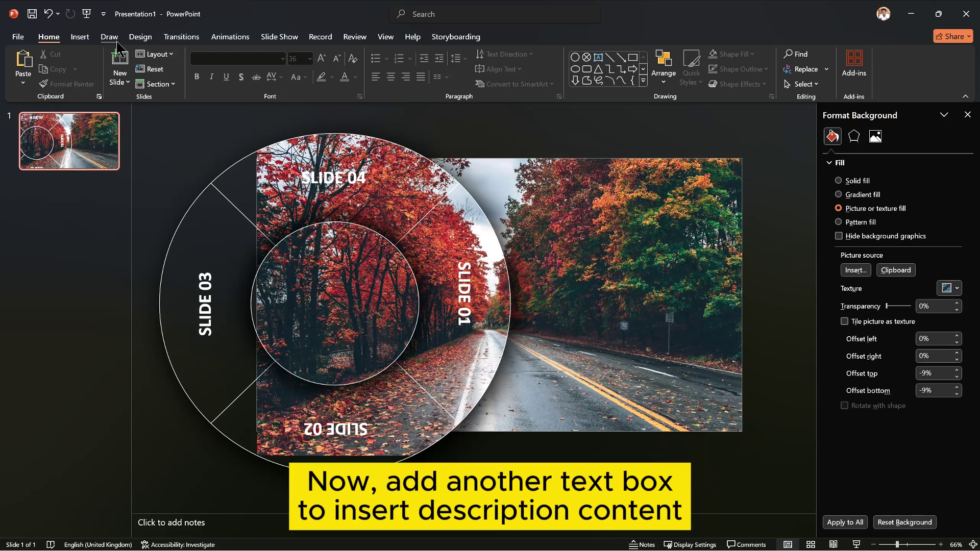
Insert a large text box for the description over the photo's right half, beside the circle.
{"action": "left_click", "coordinate": [80, 37]}
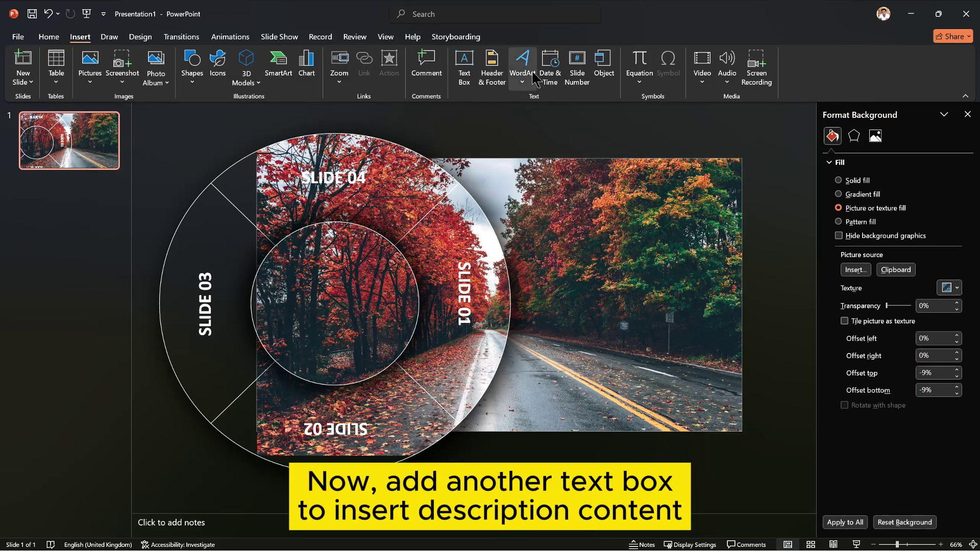
{"action": "left_click", "coordinate": [470, 65]}
{"action": "left_click_drag", "start_coordinate": [544, 271], "coordinate": [699, 373]}
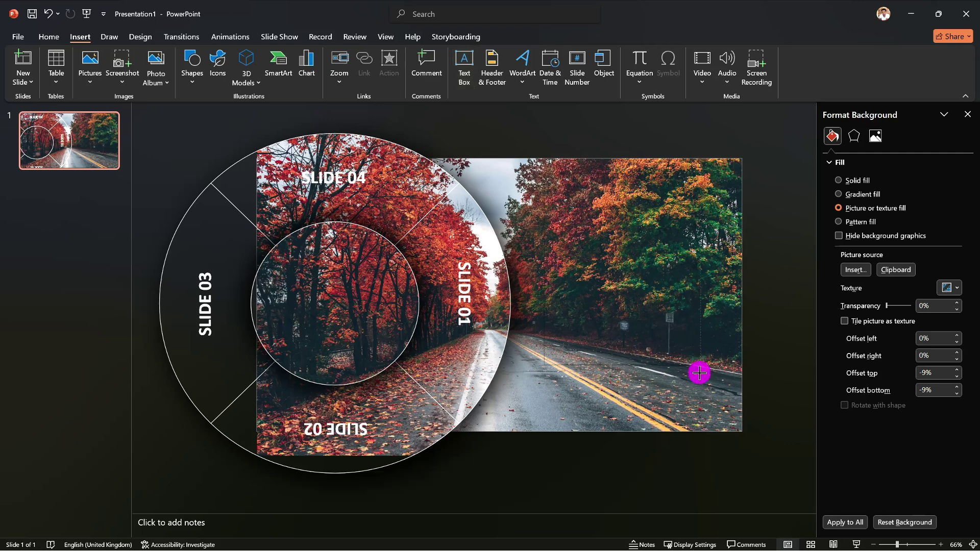
{"action": "left_click_drag", "start_coordinate": [724, 423], "coordinate": [721, 423]}
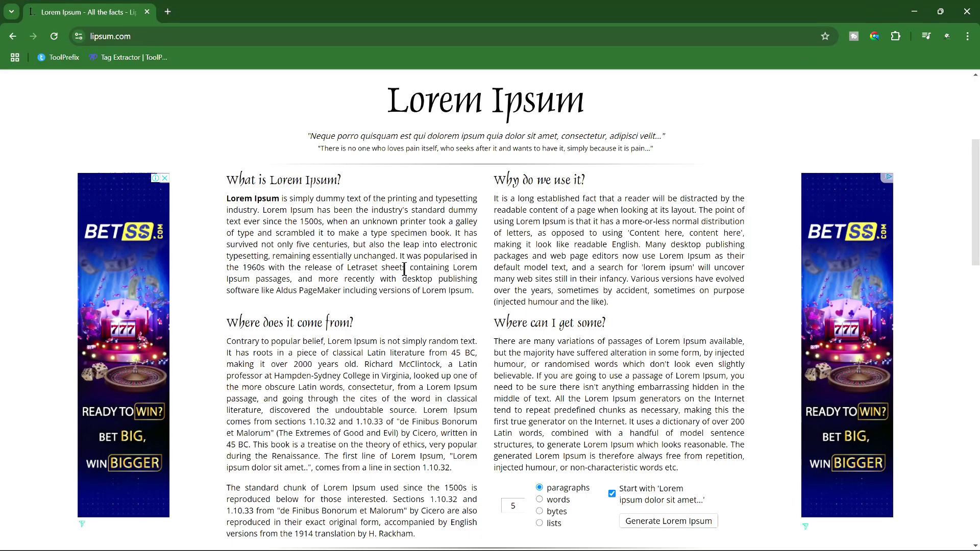
Copy the "What is Lorem Ipsum?" heading and its paragraph from lipsum.com into the text box in white, with the heading bold.
{"action": "left_click_drag", "start_coordinate": [227, 178], "coordinate": [333, 179]}
{"action": "key", "text": "ctrl+c"}
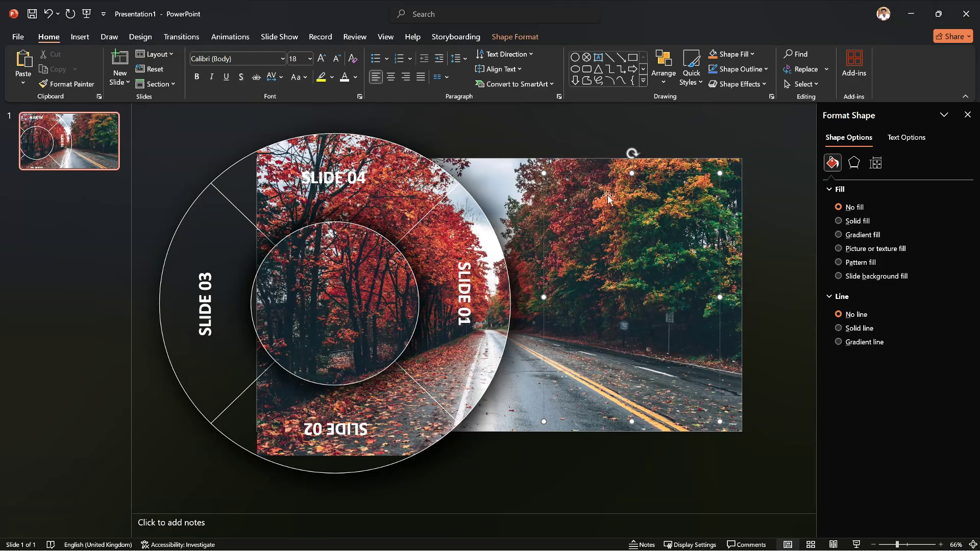
{"action": "right_click", "coordinate": [601, 198]}
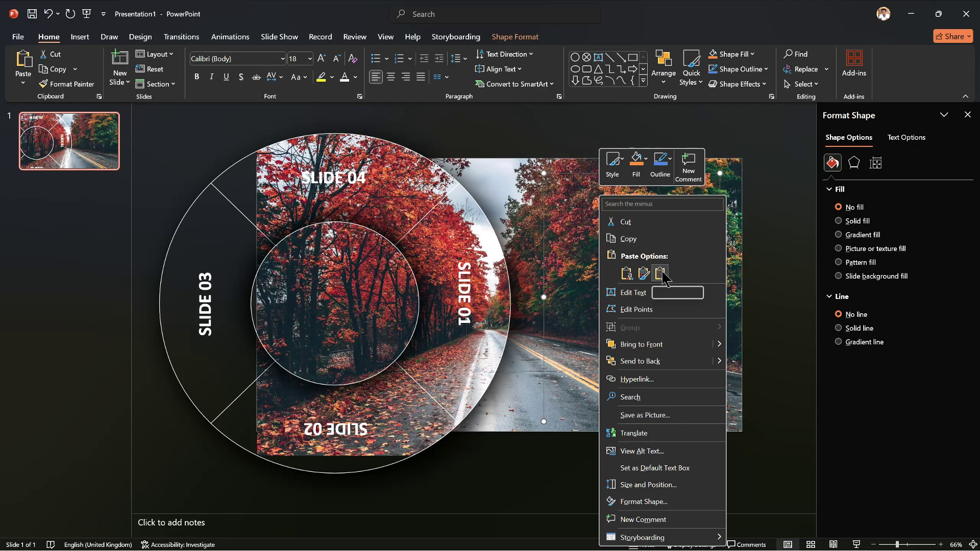
{"action": "left_click", "coordinate": [660, 274]}
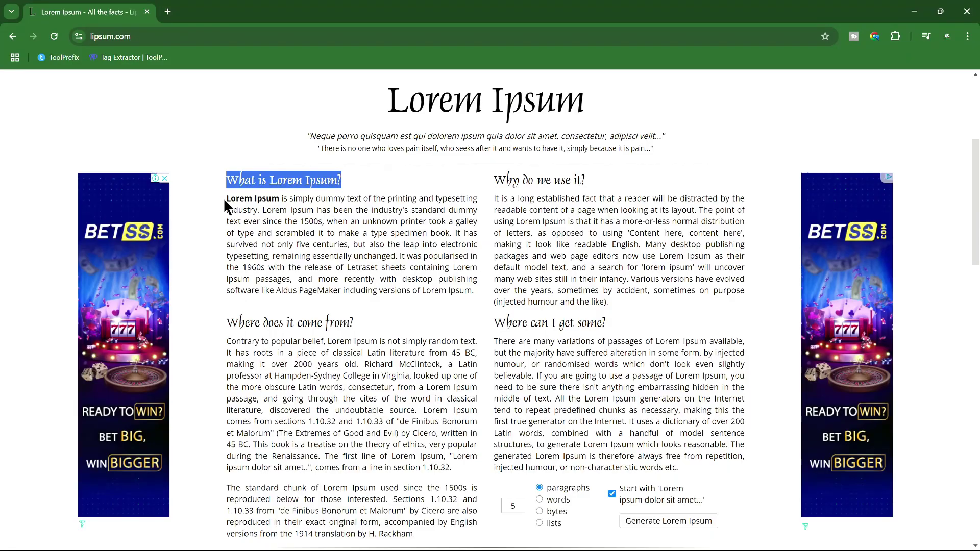
{"action": "left_click_drag", "start_coordinate": [258, 204], "coordinate": [473, 286]}
{"action": "right_click", "coordinate": [550, 208]}
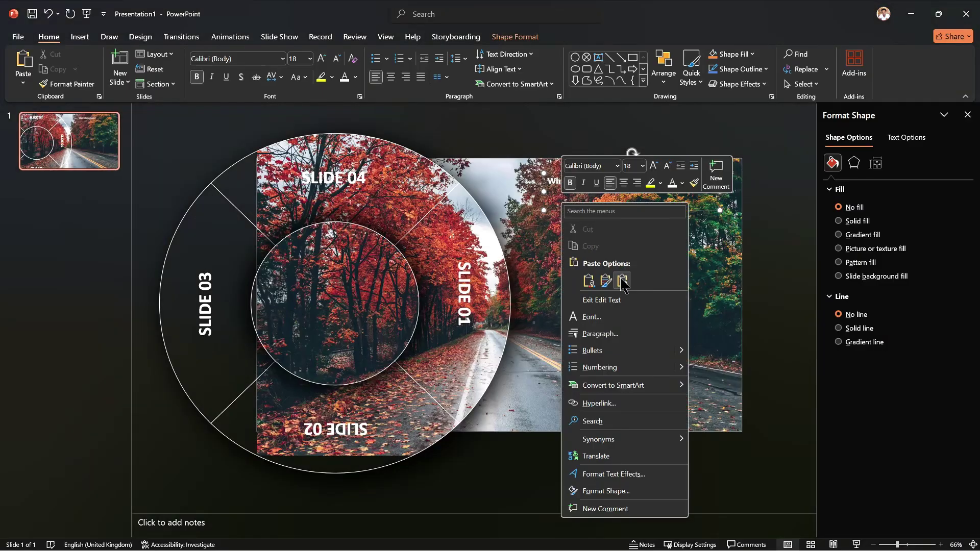
{"action": "type", "text": "Lorem Ipsum is simply dummy text of the printing and typesetting industry. Lorem Ipsum has been the industry's standard dummy text ever since the 1500s, when an unknown printer took a galley of type and scrambled it to make a type specimen book. It has survived not only five centuries, but also the leap into electronic typesetting, remaining essentially unchanged. It was popularised in the 1960s with the release of Letraset sheets containing Lorem Ipsum passages, and more recently with desktop publishing software like Aldus PageMaker including versions of Lorem Ipsum."}
{"action": "key", "text": "ctrl+b"}
{"action": "left_click", "coordinate": [636, 264]}
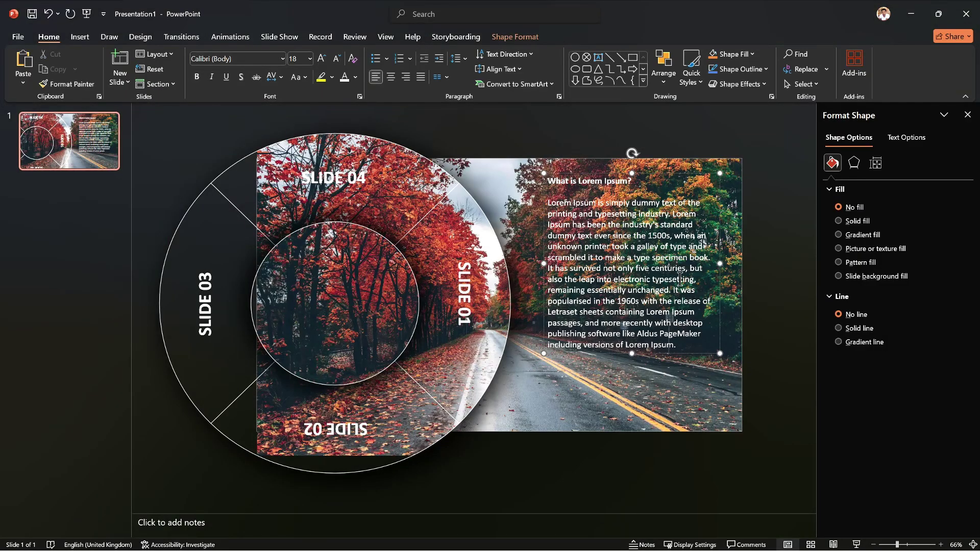
Split the description into three paragraphs separated by blank lines, starting new ones at "Lorem Ipsum has been" and "It was popularised".
{"action": "left_click", "coordinate": [671, 290]}
{"action": "key", "text": "Return"}
{"action": "key", "text": "Return"}
{"action": "key", "text": "Return"}
{"action": "key", "text": "Return"}
{"action": "left_click", "coordinate": [536, 470]}
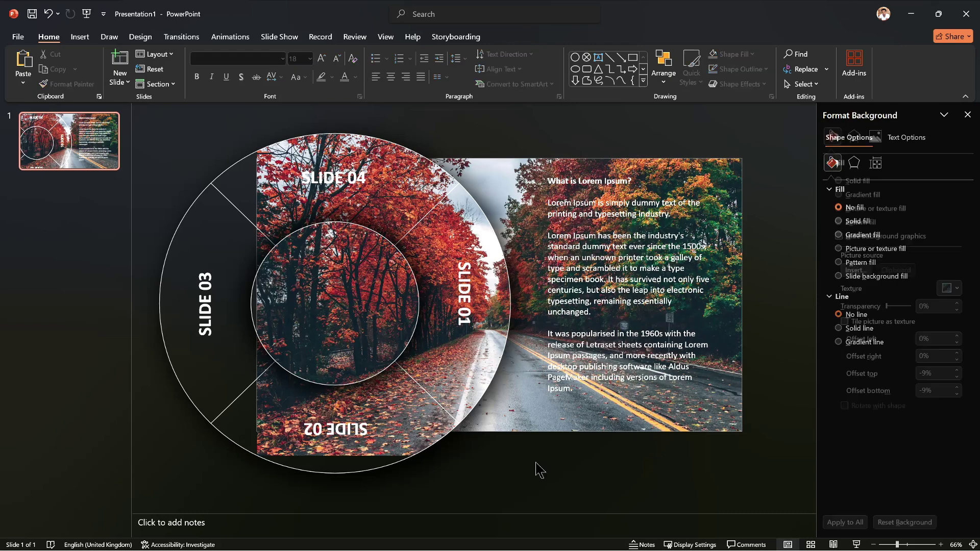
Enlarge the "What is Lorem Ipsum?" heading by several font sizes and nudge the description text box slightly down.
{"action": "triple_click", "coordinate": [589, 181]}
{"action": "key", "text": "ctrl+shift+>"}
{"action": "key", "text": "ctrl+shift+>"}
{"action": "key", "text": "ctrl+shift+>"}
{"action": "key", "text": "ctrl+shift+>"}
{"action": "left_click", "coordinate": [614, 405]}
{"action": "key", "text": "Down"}
{"action": "key", "text": "Down"}
{"action": "key", "text": "Down"}
{"action": "left_click", "coordinate": [653, 504]}
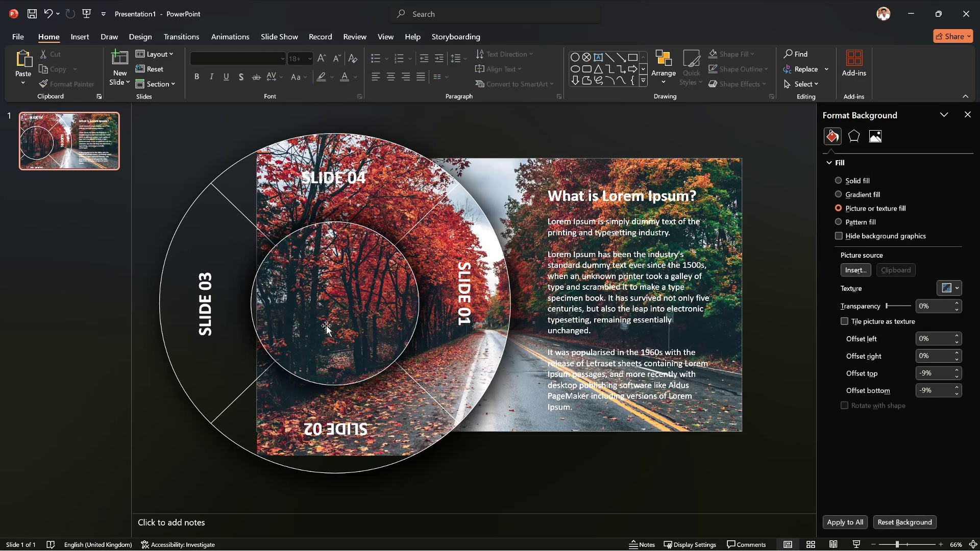
Group the large segmented circle with its four SLIDE labels.
{"action": "left_click", "coordinate": [273, 209]}
{"action": "left_click", "coordinate": [334, 178], "text": "ctrl"}
{"action": "left_click", "coordinate": [464, 275], "text": "ctrl"}
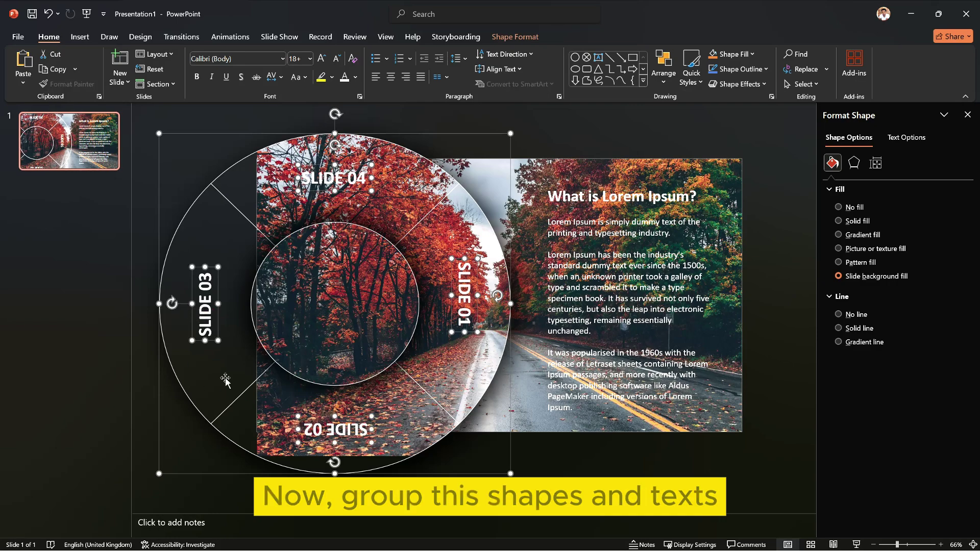
{"action": "right_click", "coordinate": [223, 194]}
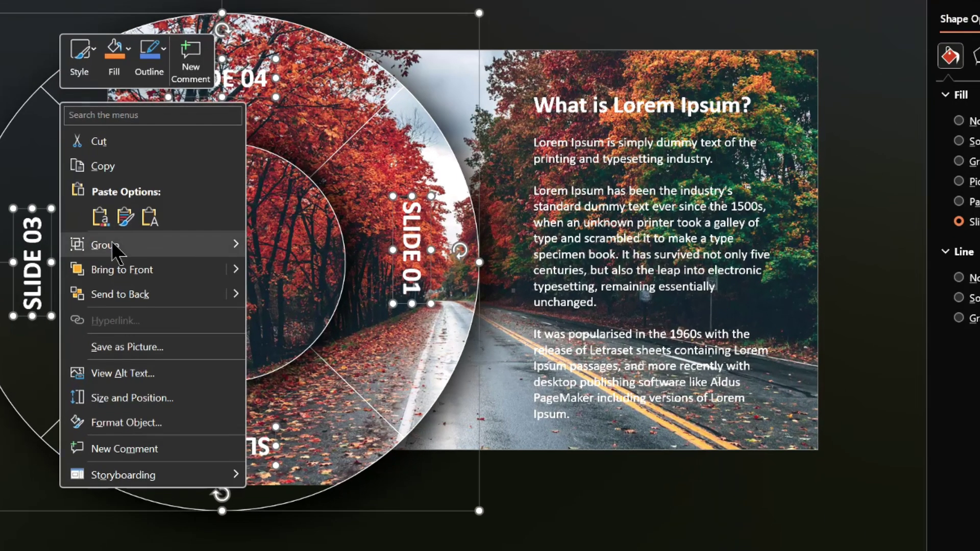
{"action": "mouse_move", "coordinate": [288, 295]}
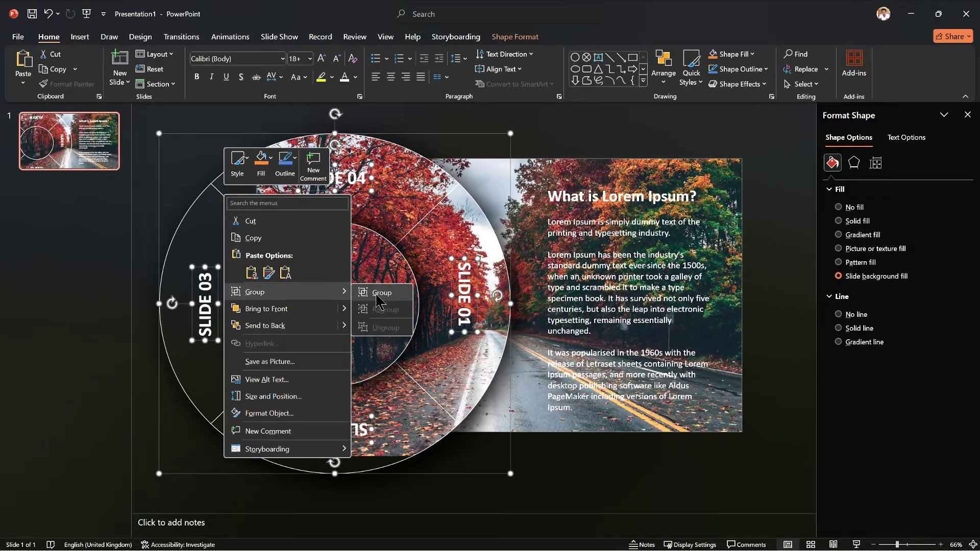
{"action": "left_click", "coordinate": [279, 246]}
{"action": "left_click", "coordinate": [546, 488]}
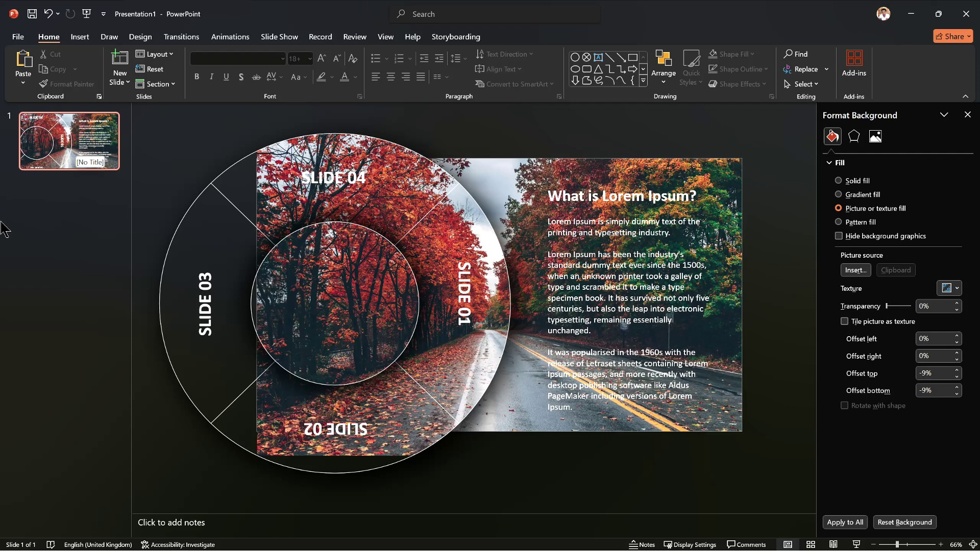
Duplicate the autumn road slide and copy the close-up photo of green leaves with droplets from the Pexels HD wallpaper results.
{"action": "right_click", "coordinate": [44, 139]}
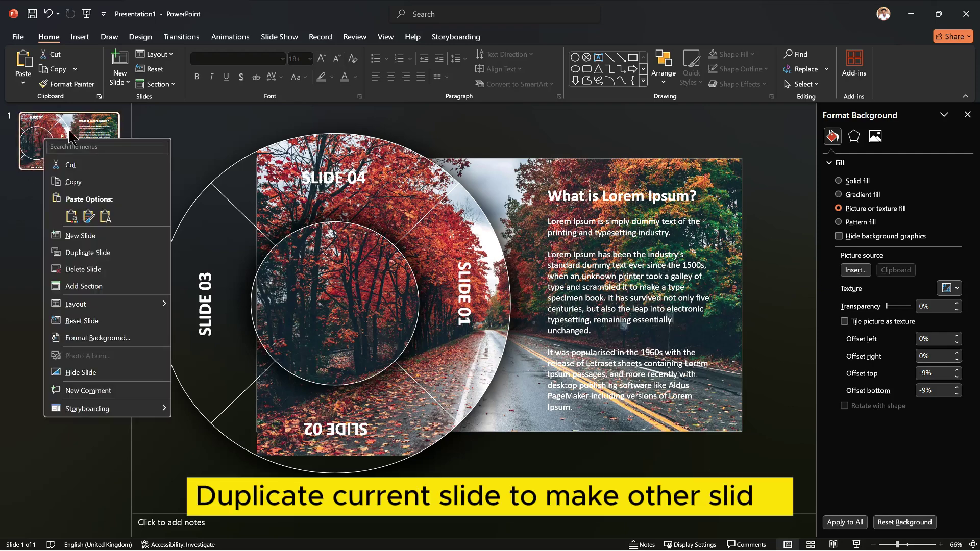
{"action": "left_click", "coordinate": [80, 252]}
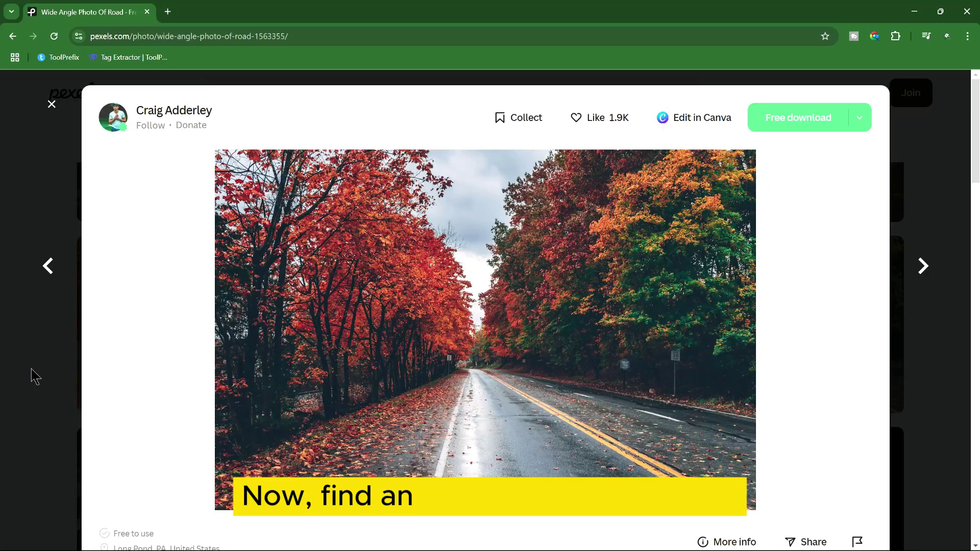
{"action": "left_click", "coordinate": [915, 167]}
{"action": "scroll", "coordinate": [531, 352], "scroll_direction": "up", "scroll_amount": 2}
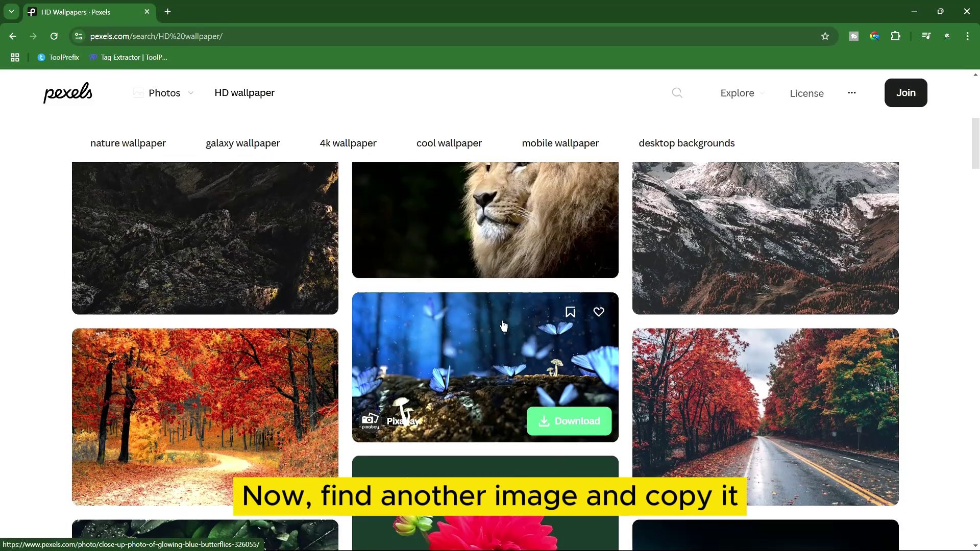
{"action": "scroll", "coordinate": [530, 351], "scroll_direction": "down", "scroll_amount": 3}
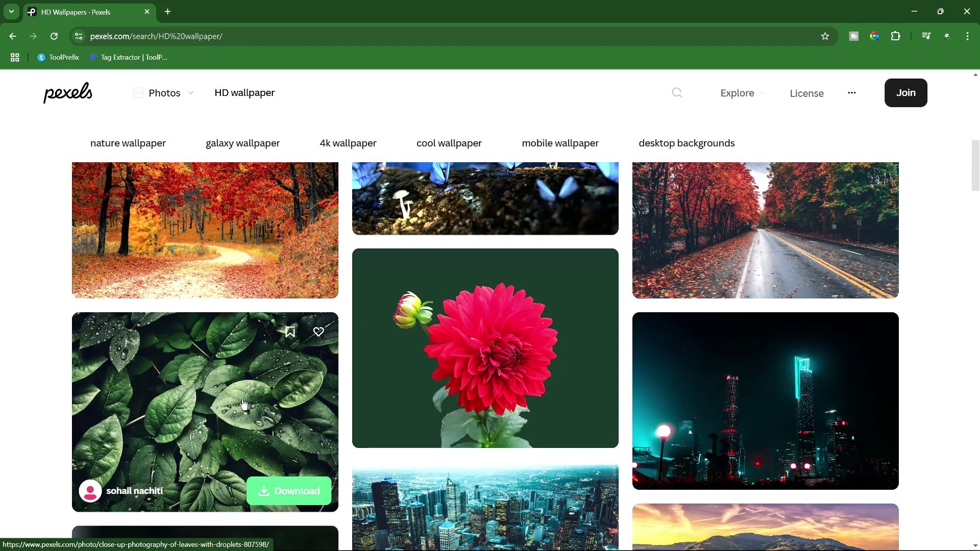
{"action": "left_click", "coordinate": [199, 412]}
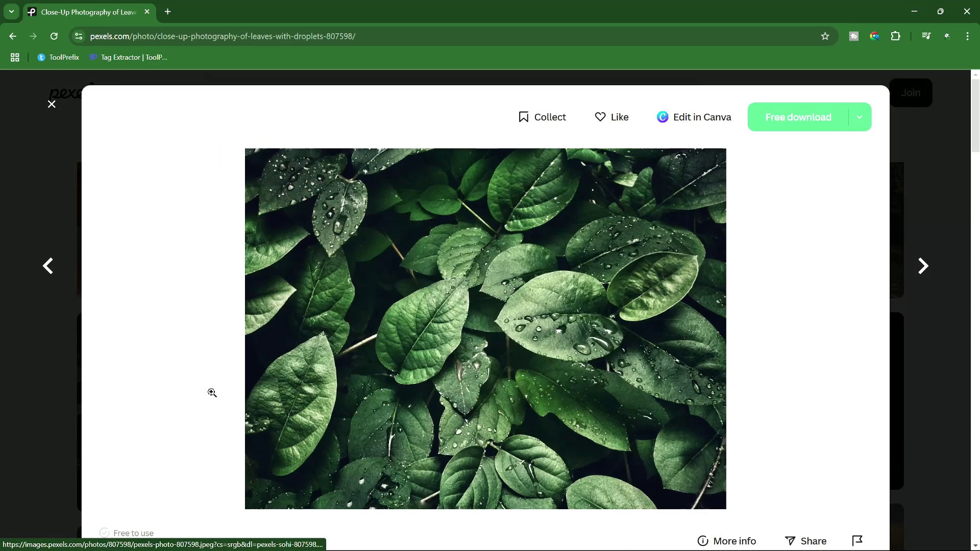
{"action": "right_click", "coordinate": [388, 313]}
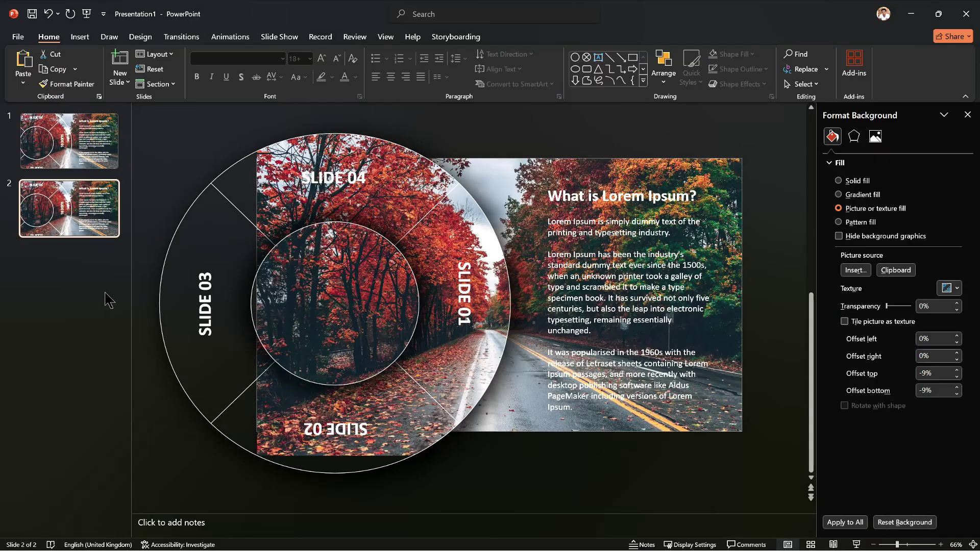
Fill the background of slide 2 with the copied green leaves picture.
{"action": "left_click", "coordinate": [87, 302]}
{"action": "left_click", "coordinate": [100, 214]}
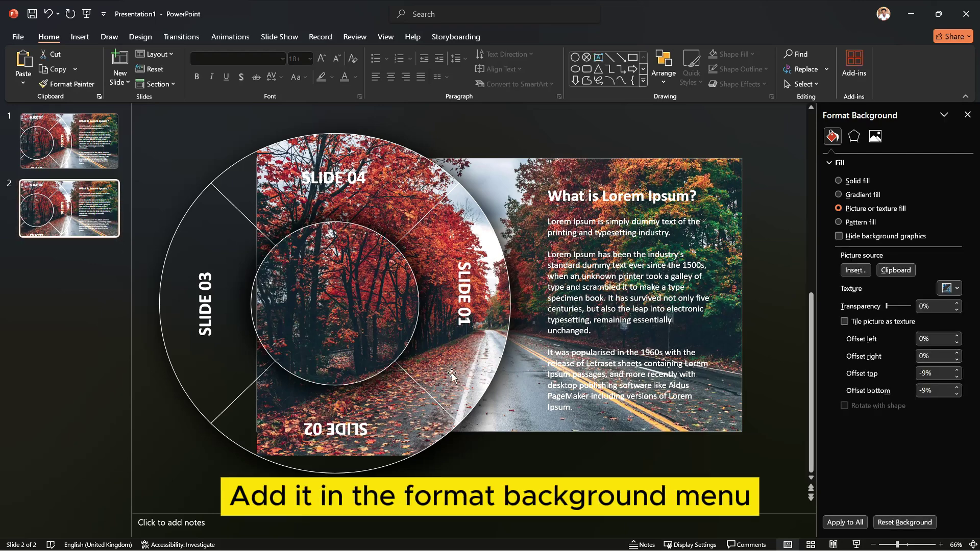
{"action": "right_click", "coordinate": [510, 404]}
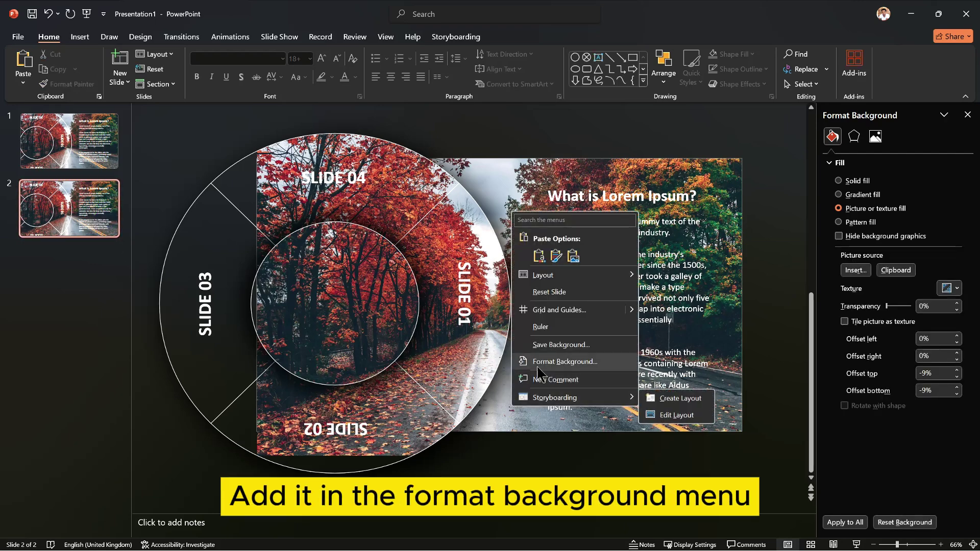
{"action": "left_click", "coordinate": [560, 363]}
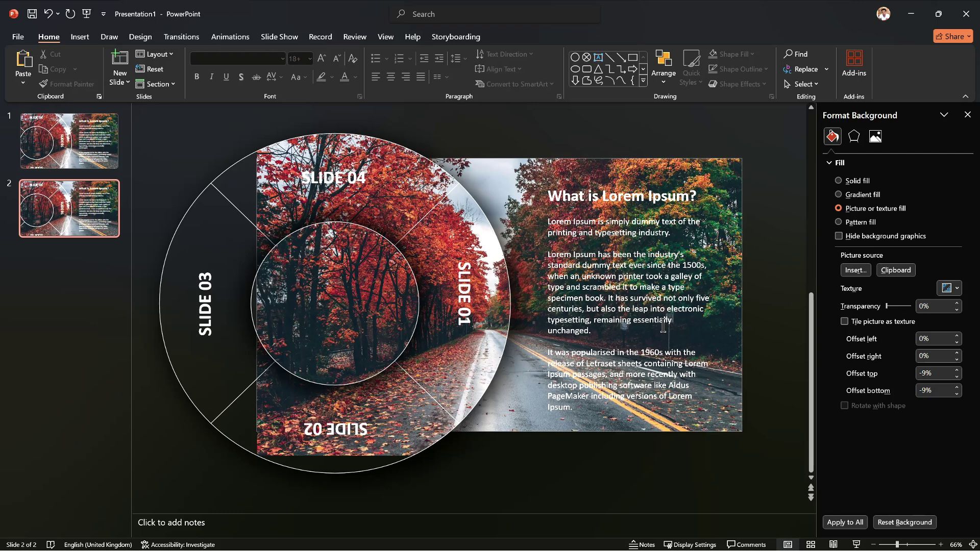
{"action": "left_click", "coordinate": [896, 271]}
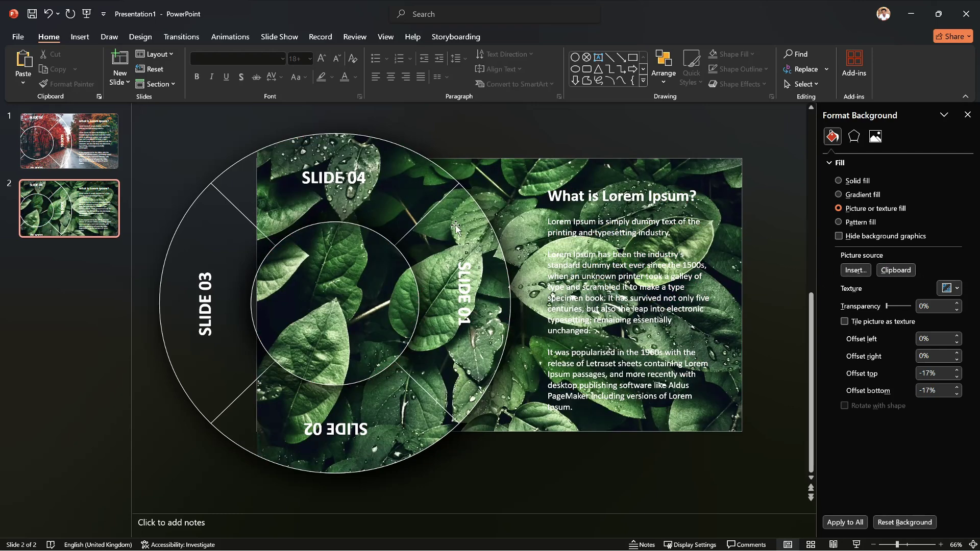
Rotate the labelled circle group 90° counter-clockwise so SLIDE 02 faces the description, and rotate the middle circle the opposite way.
{"action": "left_click", "coordinate": [463, 189]}
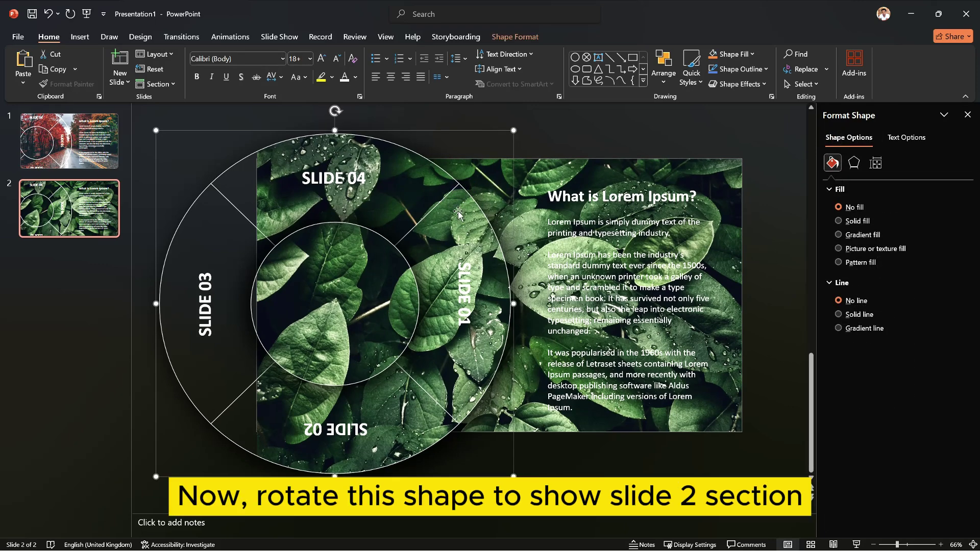
{"action": "left_click_drag", "start_coordinate": [334, 112], "coordinate": [79, 300]}
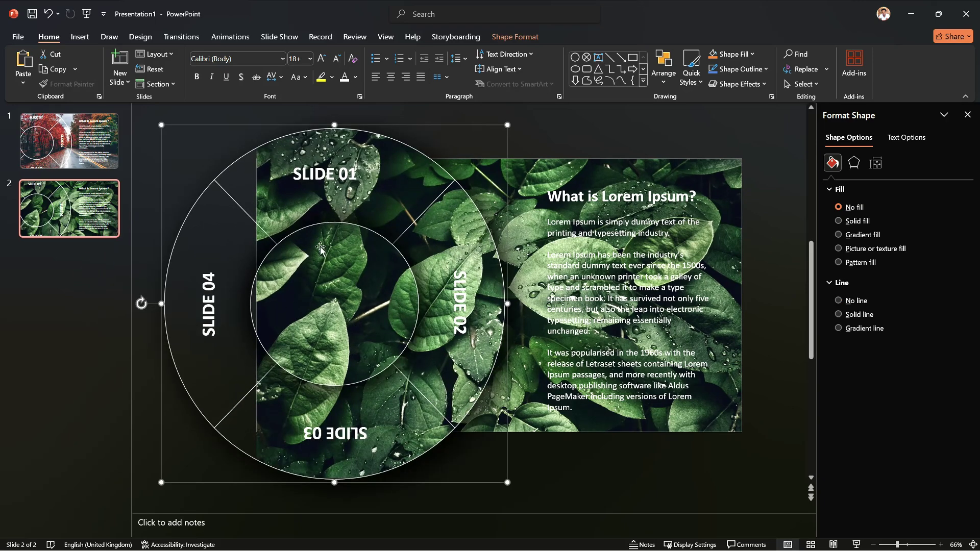
{"action": "left_click", "coordinate": [352, 290]}
{"action": "left_click_drag", "start_coordinate": [330, 203], "coordinate": [355, 203]}
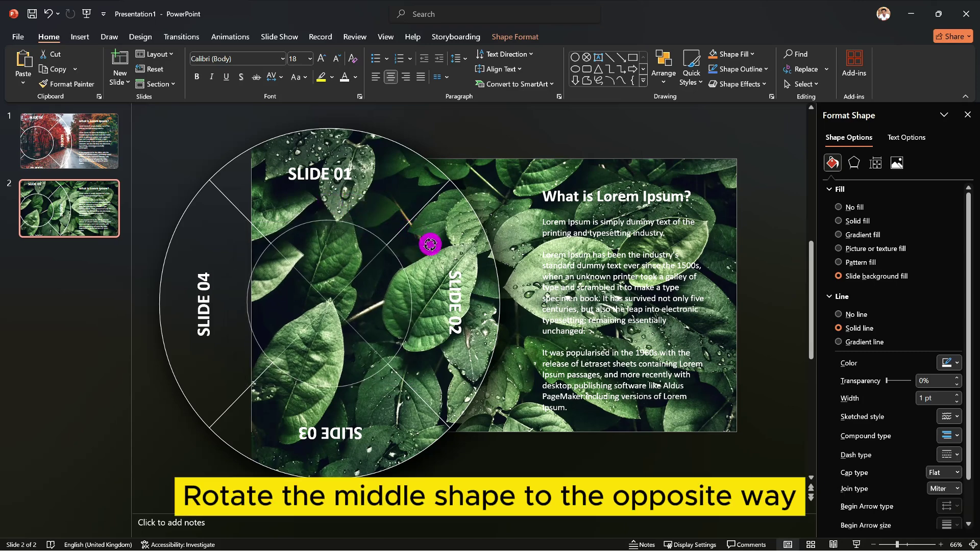
{"action": "left_click_drag", "start_coordinate": [430, 245], "coordinate": [430, 245]}
Paste the "Why do we use it?" heading and its paragraph below the existing description, making the heading bold and larger.
{"action": "left_click", "coordinate": [583, 291]}
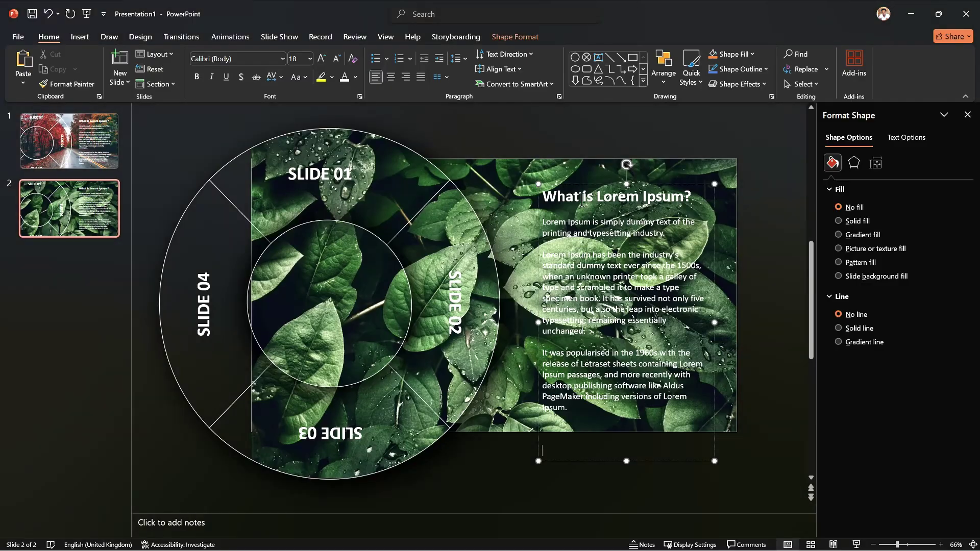
{"action": "type", "text": "Why do we use it?"}
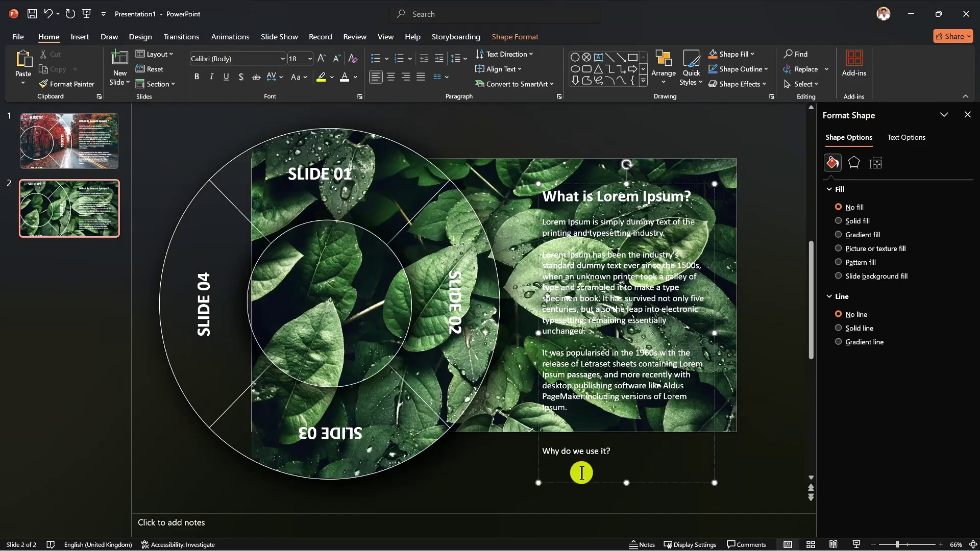
{"action": "type", "text": "It is a long established fact that a reader will be distracted by the readable content of a page when looking at its layout. The point of using Lorem Ipsum is that it has a more-or-less normal distribution of letters, as opposed to using 'Content here, content here', making it look like readable English. Many desktop publishing packages and web page editors now use Lorem Ipsum as their default model text, and a search for 'lorem ipsum' will uncover many web sites still in their infancy. Various versions have evolved over the years, sometimes by accident, sometimes on purpose (injected humour and the like)."}
{"action": "key", "text": "ctrl+Home"}
{"action": "key", "text": "ctrl+b"}
{"action": "key", "text": "ctrl+bracketright"}
{"action": "key", "text": "ctrl+bracketright"}
{"action": "key", "text": "ctrl+bracketright"}
{"action": "key", "text": "ctrl+bracketright"}
{"action": "key", "text": "ctrl+bracketright"}
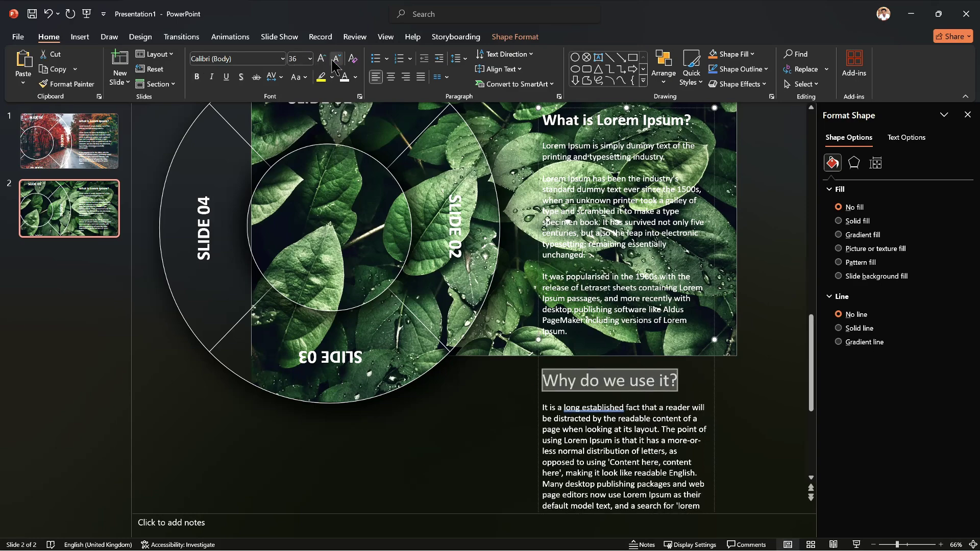
{"action": "key", "text": "ctrl+bracketleft"}
Split the new description into three paragraphs separated by blank lines, starting new ones at "The point of using" and "Many desktop publishing".
{"action": "scroll", "coordinate": [659, 372], "scroll_direction": "down", "scroll_amount": 2}
{"action": "left_click", "coordinate": [662, 373]}
{"action": "key", "text": "Return"}
{"action": "key", "text": "Return"}
{"action": "left_click", "coordinate": [542, 419]}
{"action": "key", "text": "Return"}
{"action": "key", "text": "Return"}
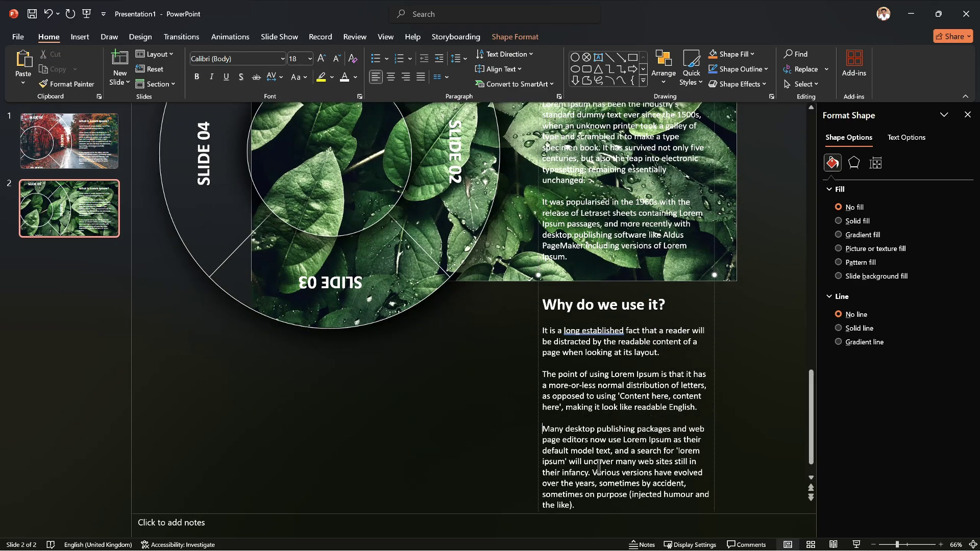
Move the description text box up until the "Why do we use it?" section sits on slide 2.
{"action": "left_click", "coordinate": [755, 369]}
{"action": "left_click", "coordinate": [573, 363]}
{"action": "scroll", "coordinate": [572, 364], "scroll_direction": "up", "scroll_amount": 1}
{"action": "left_click_drag", "start_coordinate": [714, 287], "coordinate": [709, 250]}
{"action": "left_click", "coordinate": [599, 452]}
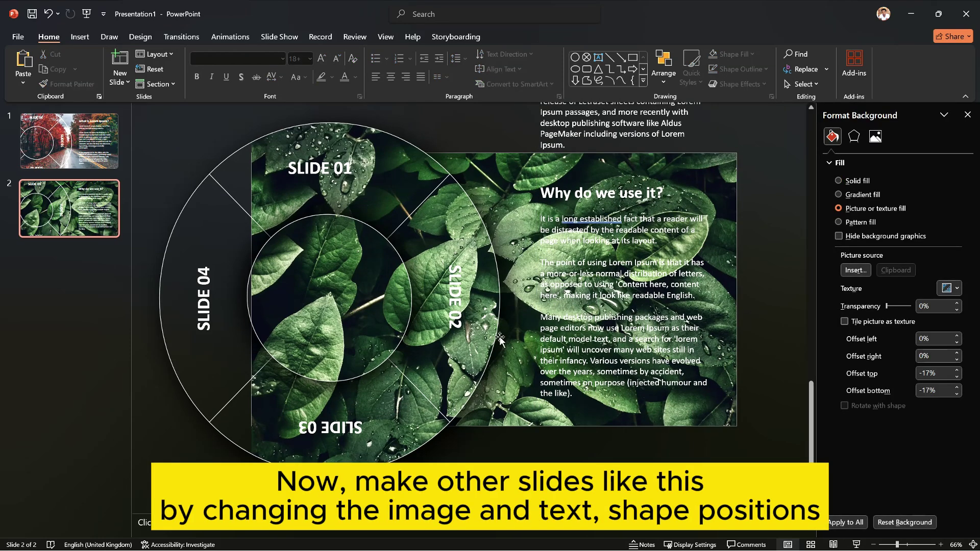
Duplicate the green leaves slide and copy the night photo with the glowing lantern from Pexels.
{"action": "right_click", "coordinate": [62, 215]}
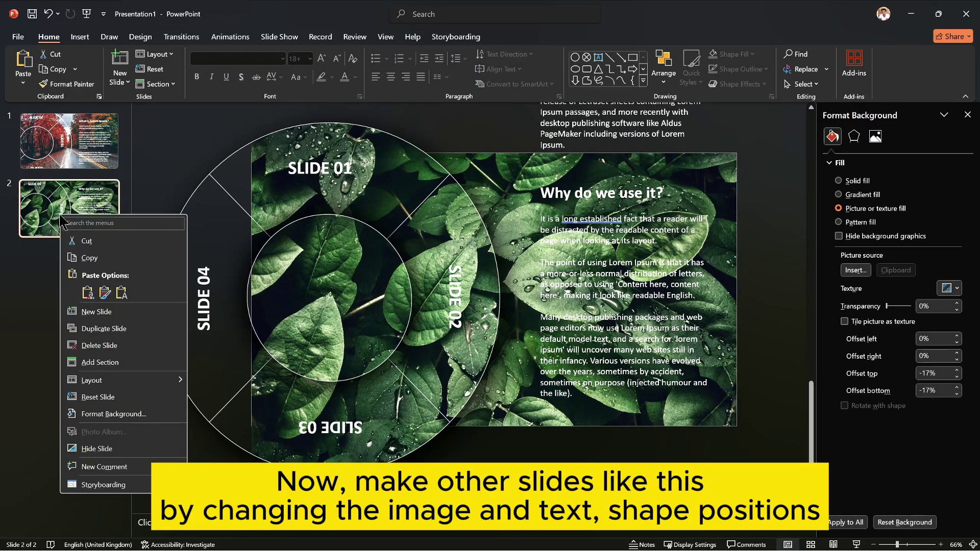
{"action": "left_click", "coordinate": [100, 329]}
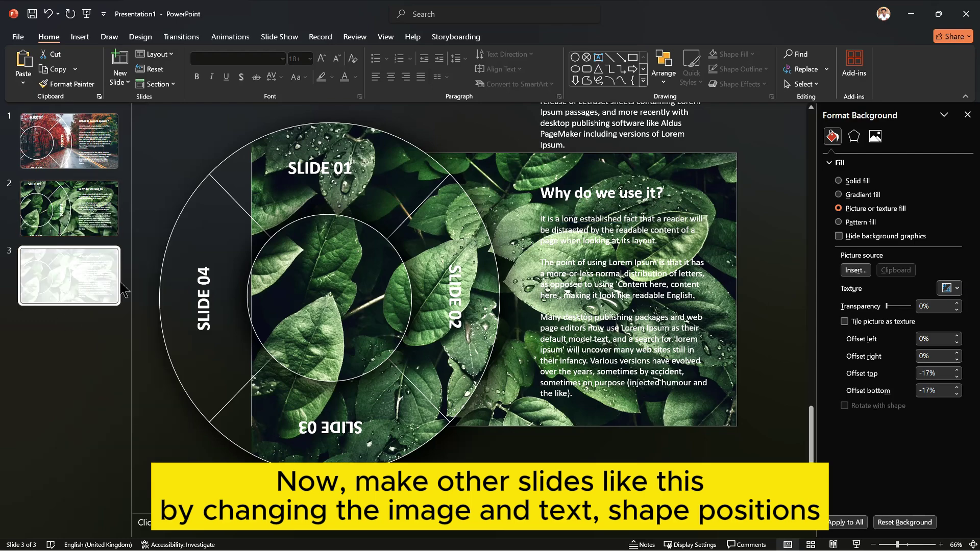
{"action": "key", "text": "alt+Tab"}
{"action": "key", "text": "alt+Tab"}
{"action": "left_click", "coordinate": [55, 105]}
{"action": "scroll", "coordinate": [248, 309], "scroll_direction": "down", "scroll_amount": 8}
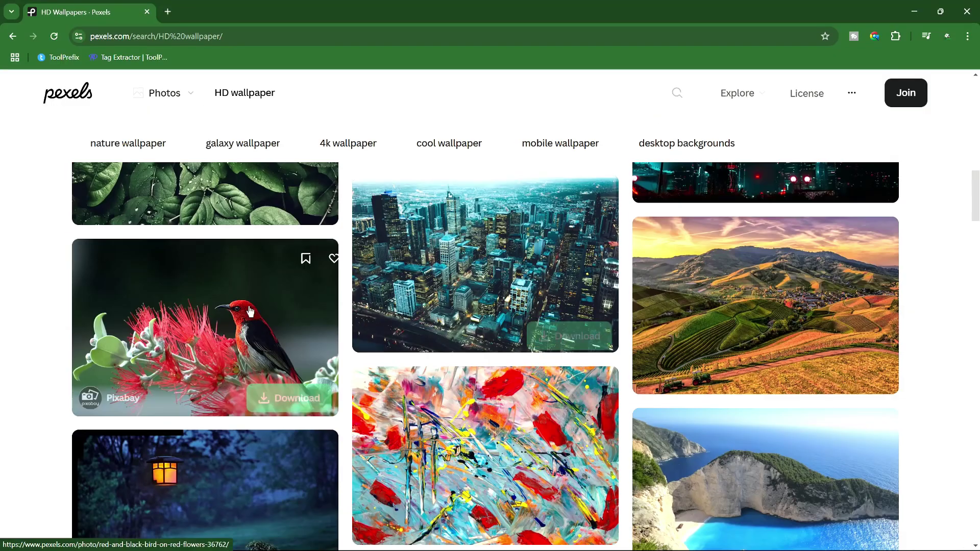
{"action": "left_click", "coordinate": [248, 316]}
{"action": "right_click", "coordinate": [443, 324]}
{"action": "left_click", "coordinate": [478, 360]}
Fill the background of slide 3 with the copied lantern night picture.
{"action": "key", "text": "alt+Tab"}
{"action": "right_click", "coordinate": [499, 389]}
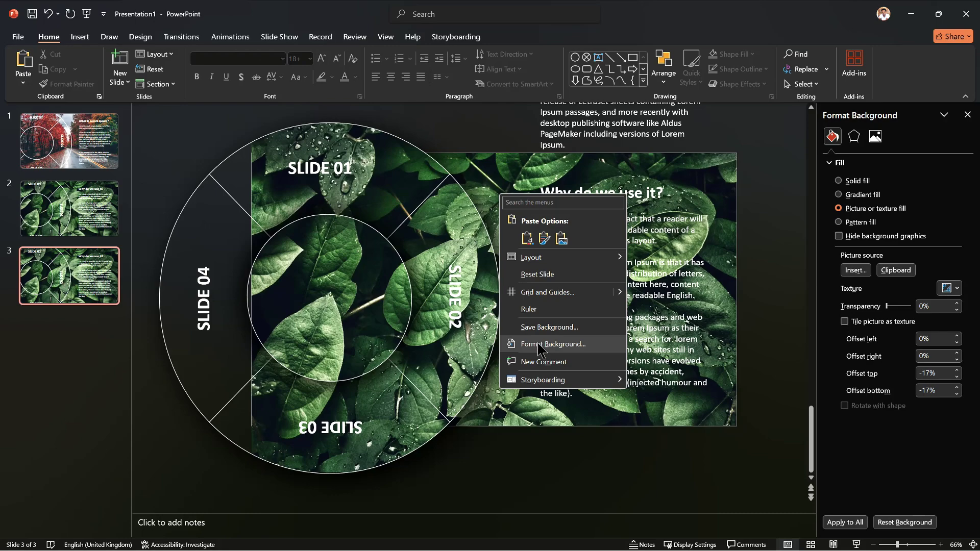
{"action": "left_click", "coordinate": [538, 344]}
{"action": "left_click", "coordinate": [895, 270]}
Rotate the circle group on slide 3 counter-clockwise until SLIDE 03 faces the description, and rotate the middle circle the opposite way.
{"action": "left_click", "coordinate": [485, 340]}
{"action": "left_click_drag", "start_coordinate": [142, 297], "coordinate": [335, 428]}
{"action": "left_click", "coordinate": [365, 327]}
{"action": "left_click_drag", "start_coordinate": [394, 239], "coordinate": [407, 375]}
Copy all the description text on slide 3 and paste it a few lines below the last paragraph of the same text box.
{"action": "left_click", "coordinate": [605, 377]}
{"action": "key", "text": "ctrl+a"}
{"action": "key", "text": "ctrl+c"}
{"action": "left_click", "coordinate": [669, 462]}
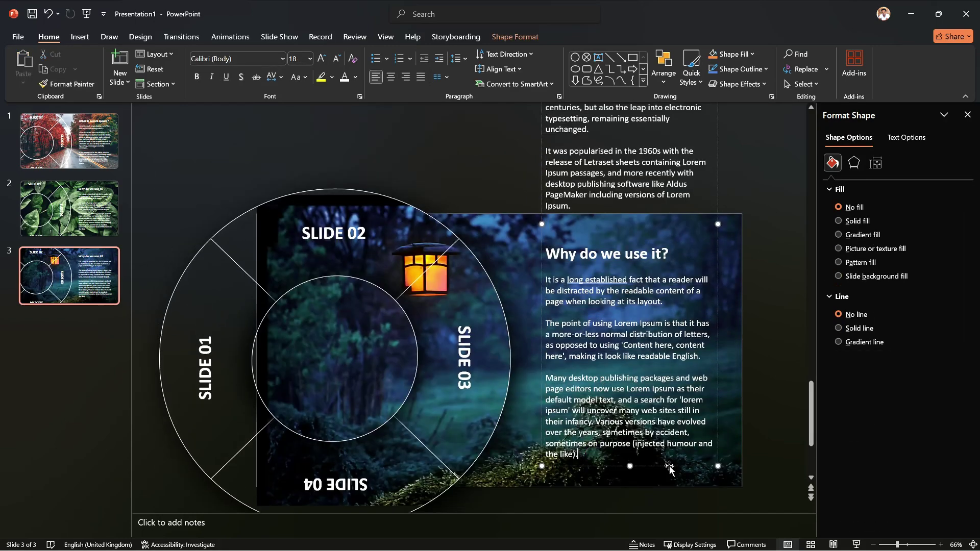
{"action": "key", "text": "Return"}
{"action": "key", "text": "Return"}
{"action": "key", "text": "Return"}
{"action": "key", "text": "Return"}
{"action": "right_click", "coordinate": [580, 472]}
{"action": "left_click", "coordinate": [625, 231]}
Move the text box on slide 3 up until the pasted "What is Lorem Ipsum?" section sits on the slide.
{"action": "scroll", "coordinate": [625, 379], "scroll_direction": "up", "scroll_amount": 3}
{"action": "scroll", "coordinate": [711, 221], "scroll_direction": "up", "scroll_amount": 5}
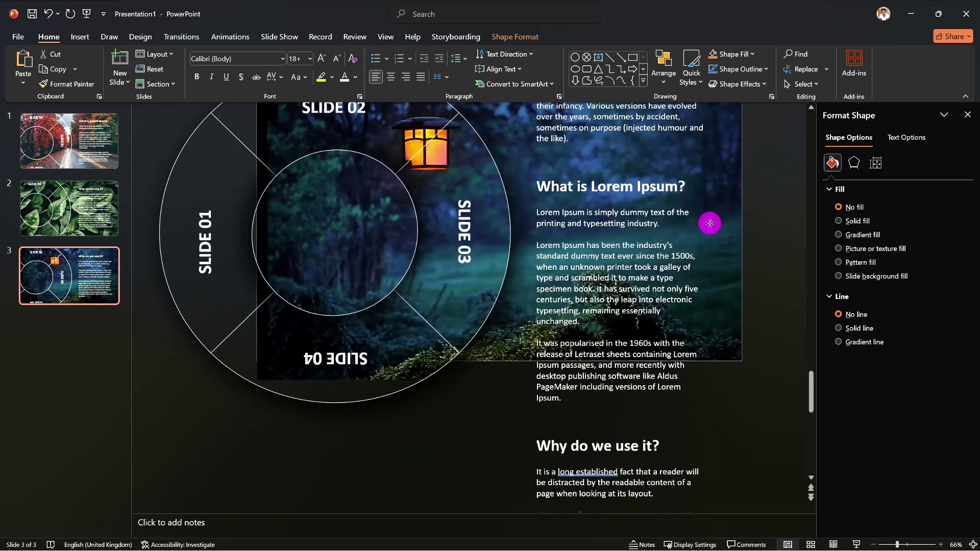
{"action": "left_click", "coordinate": [715, 247]}
Duplicate the lantern slide and copy the "Sunset over Snow Covered Mountains" photo from Pexels.
{"action": "right_click", "coordinate": [109, 254]}
{"action": "left_click", "coordinate": [131, 370]}
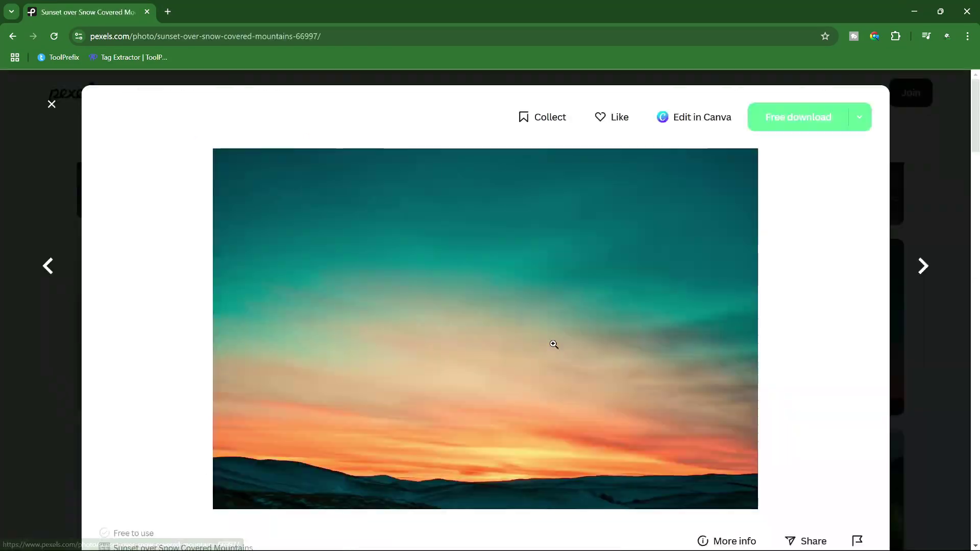
{"action": "right_click", "coordinate": [445, 341]}
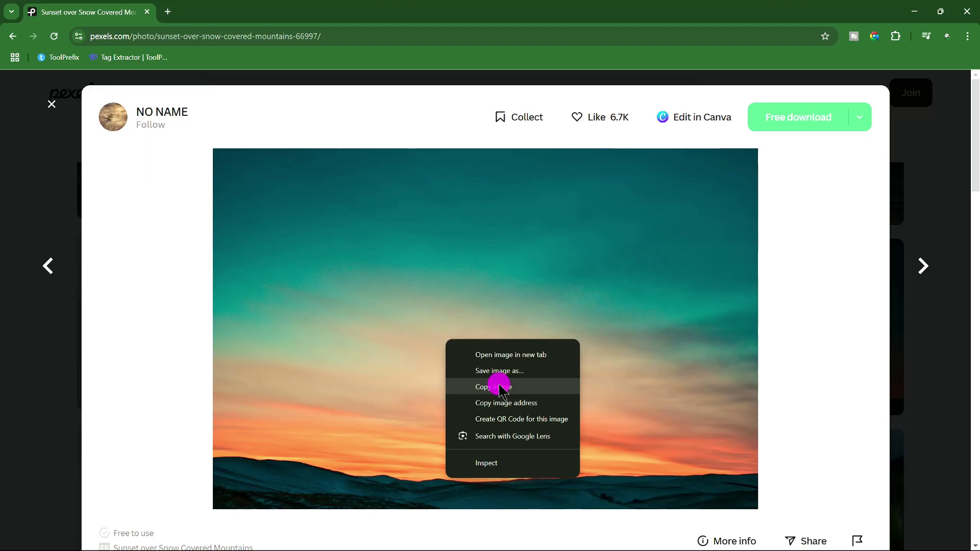
{"action": "left_click", "coordinate": [499, 387]}
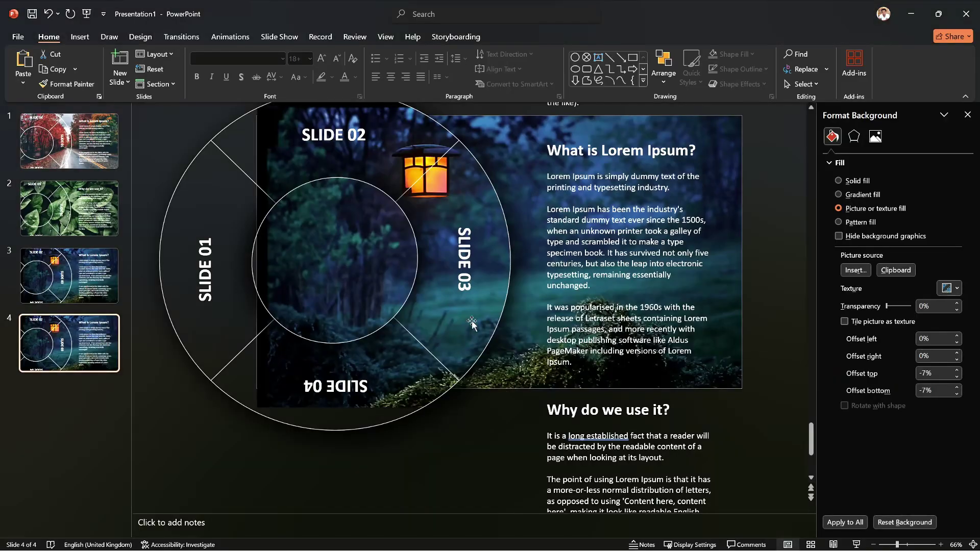
Fill the background of slide 4 with the copied sunset picture.
{"action": "right_click", "coordinate": [511, 357]}
{"action": "left_click", "coordinate": [516, 498]}
{"action": "left_click", "coordinate": [898, 267]}
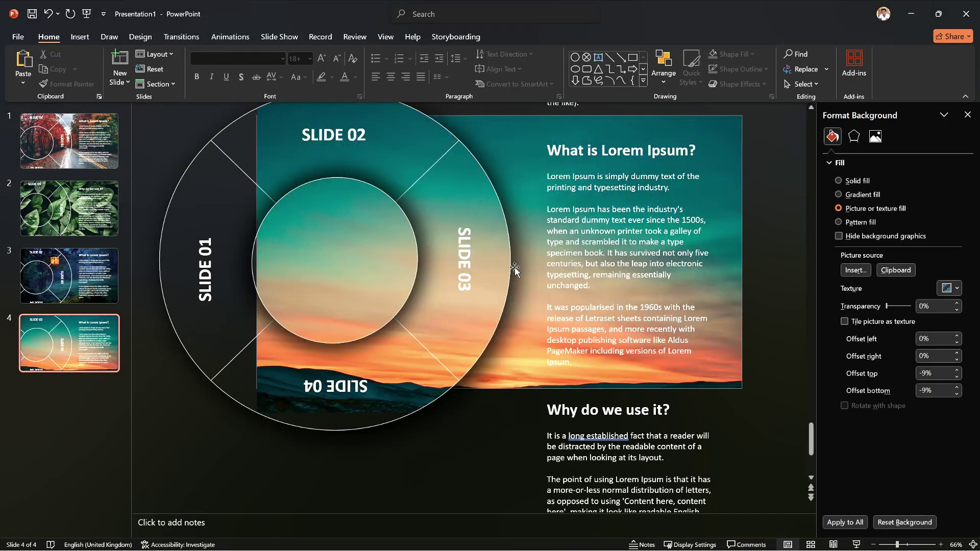
Rotate the circle group on slide 4 counter-clockwise until SLIDE 04 faces the description, and rotate the middle circle the opposite way.
{"action": "left_click", "coordinate": [462, 255]}
{"action": "left_click_drag", "start_coordinate": [335, 445], "coordinate": [519, 260]}
{"action": "left_click", "coordinate": [363, 229]}
{"action": "left_click_drag", "start_coordinate": [330, 363], "coordinate": [257, 334]}
Move the text box on slide 4 up until its lower "Why do we use it?" section sits on the slide.
{"action": "left_click_drag", "start_coordinate": [706, 460], "coordinate": [715, 206]}
{"action": "left_click", "coordinate": [605, 432]}
Apply the Morph transition to all four slides.
{"action": "left_click", "coordinate": [41, 144]}
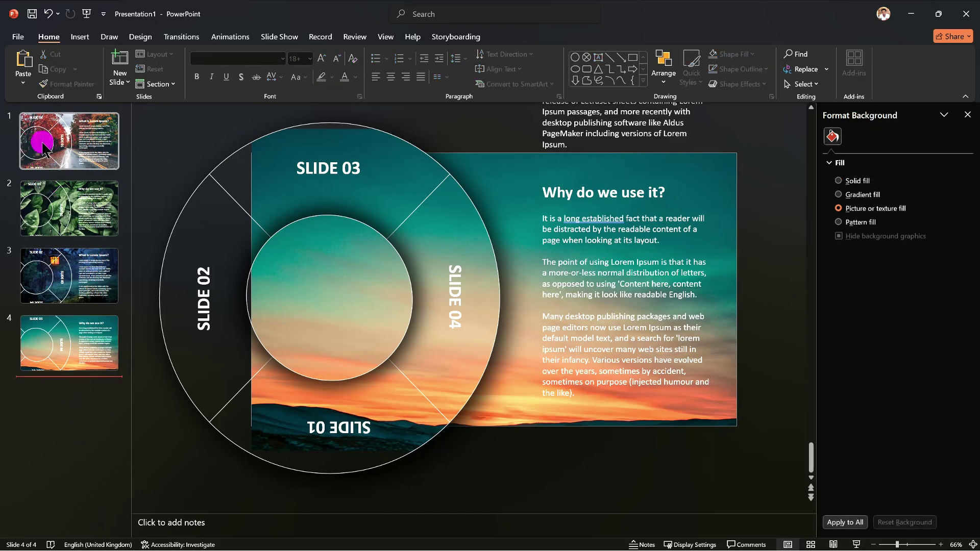
{"action": "left_click", "coordinate": [76, 352], "text": "shift"}
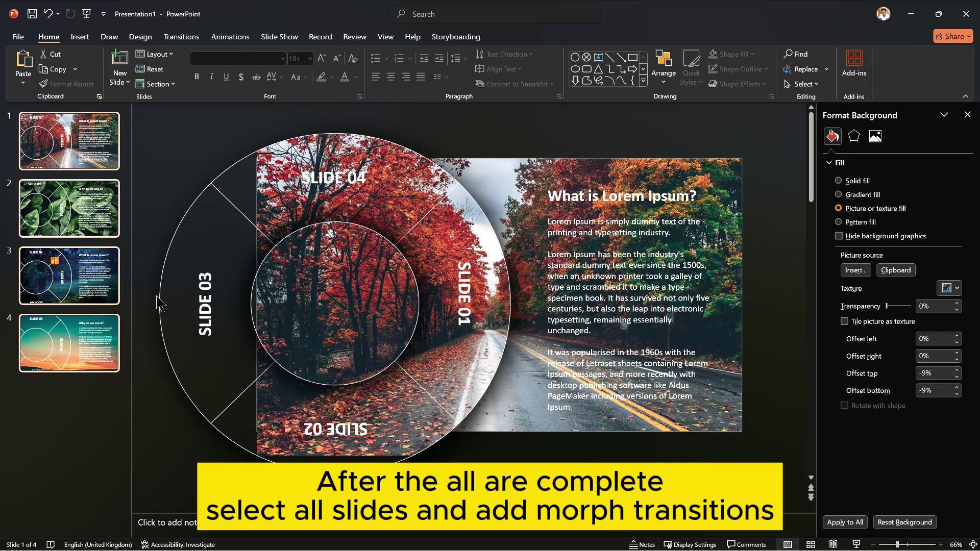
{"action": "left_click", "coordinate": [182, 38]}
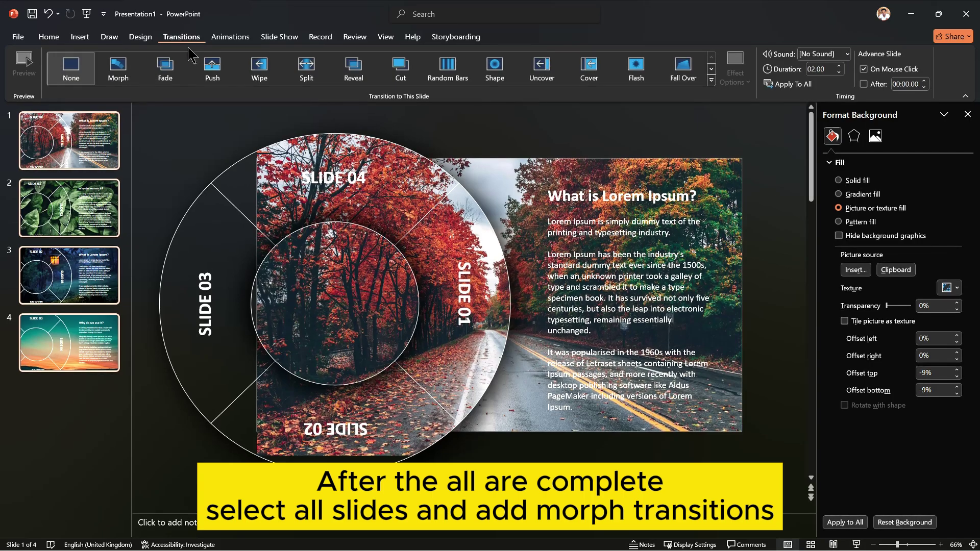
{"action": "left_click", "coordinate": [114, 72]}
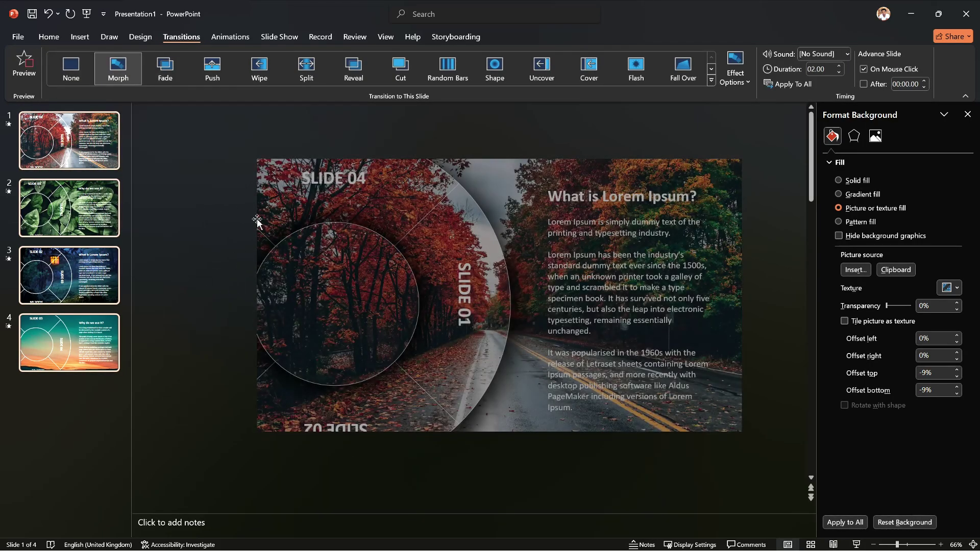